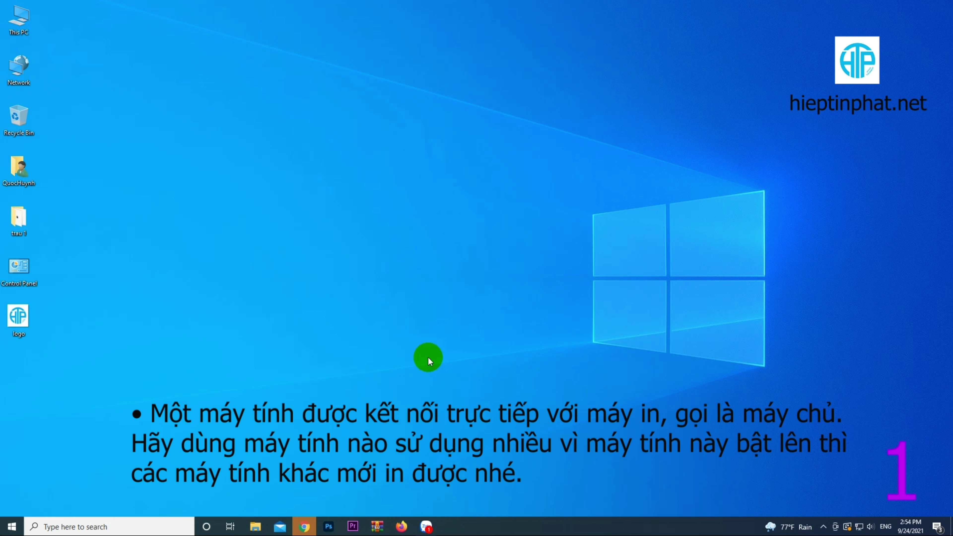
pyautogui.rightClick(406, 297)
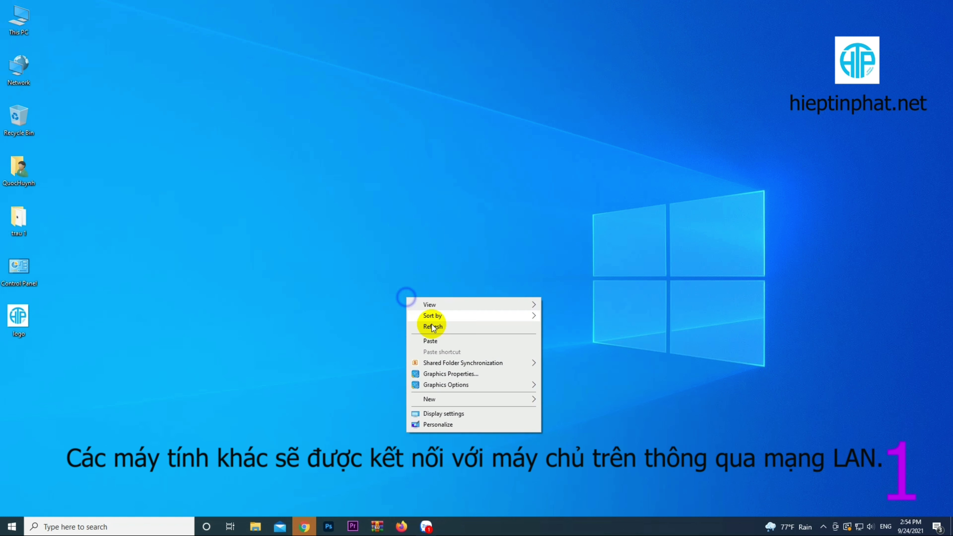
pyautogui.click(436, 327)
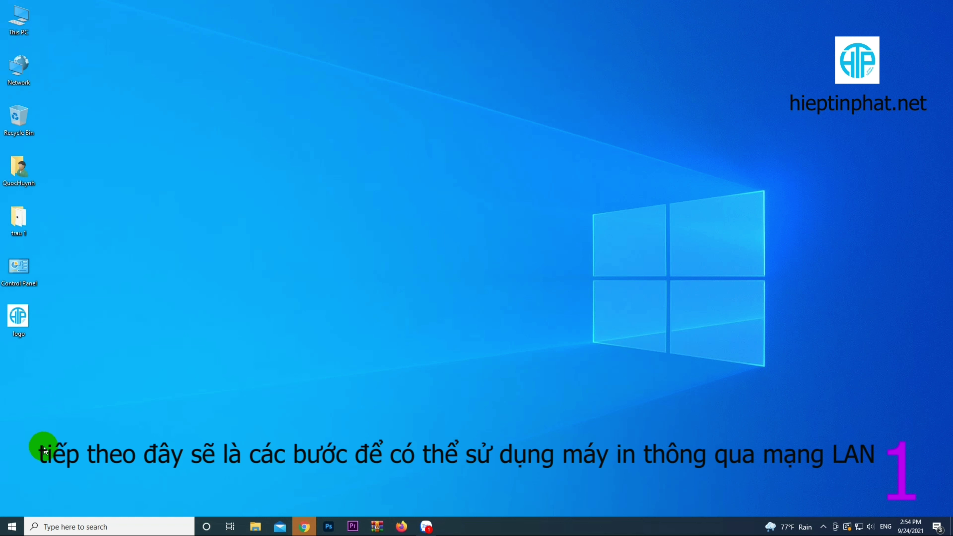
# Open the advanced sharing options from the Ethernet page of the Windows Network & Internet settings.
pyautogui.rightClick(14, 527)
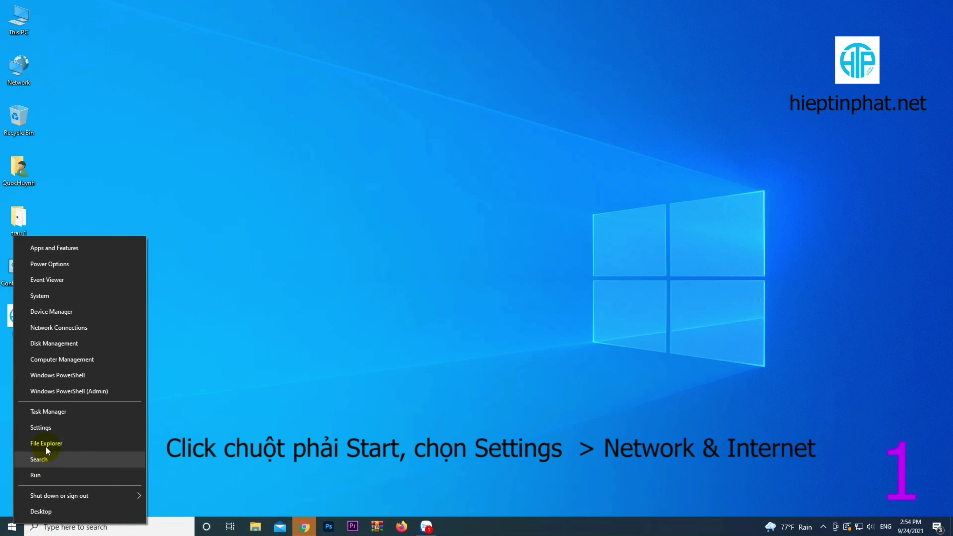
pyautogui.click(59, 430)
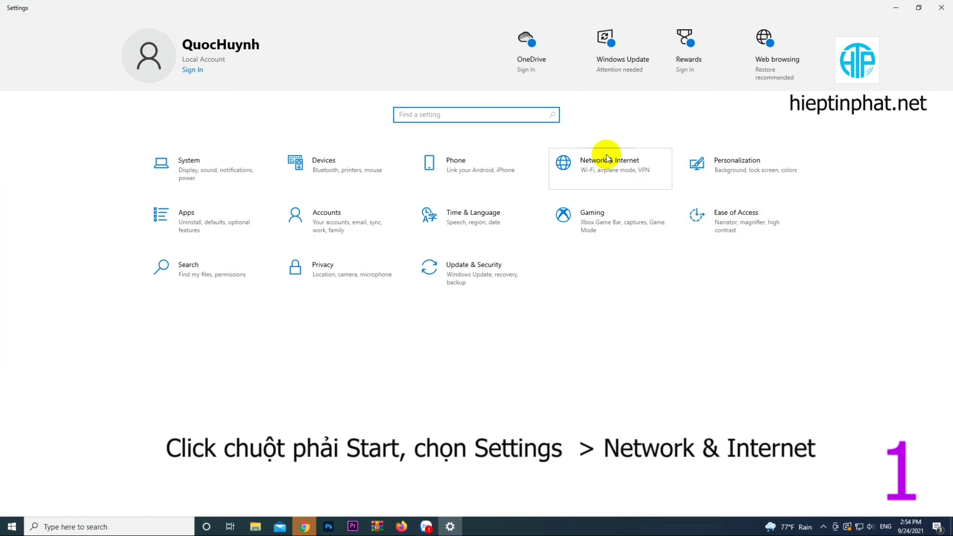
pyautogui.click(610, 175)
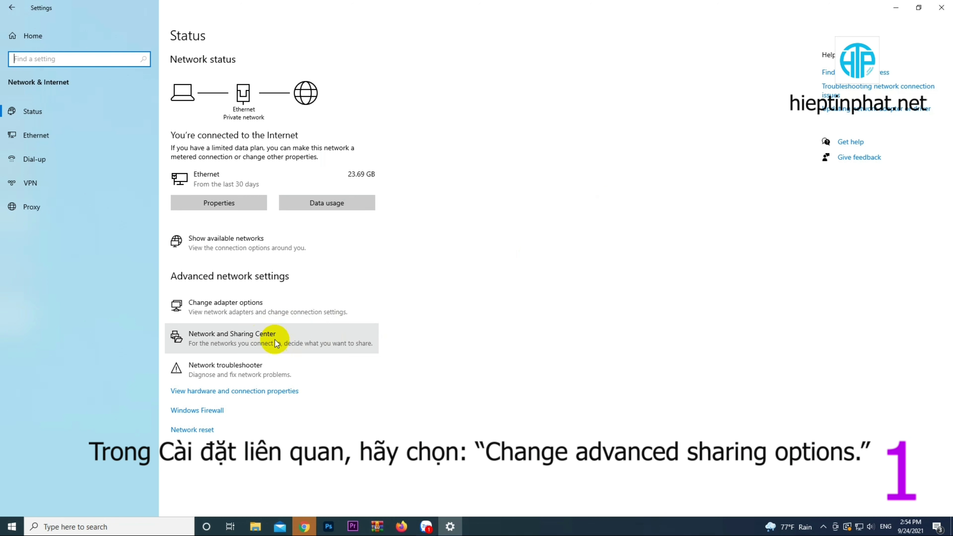
pyautogui.click(66, 142)
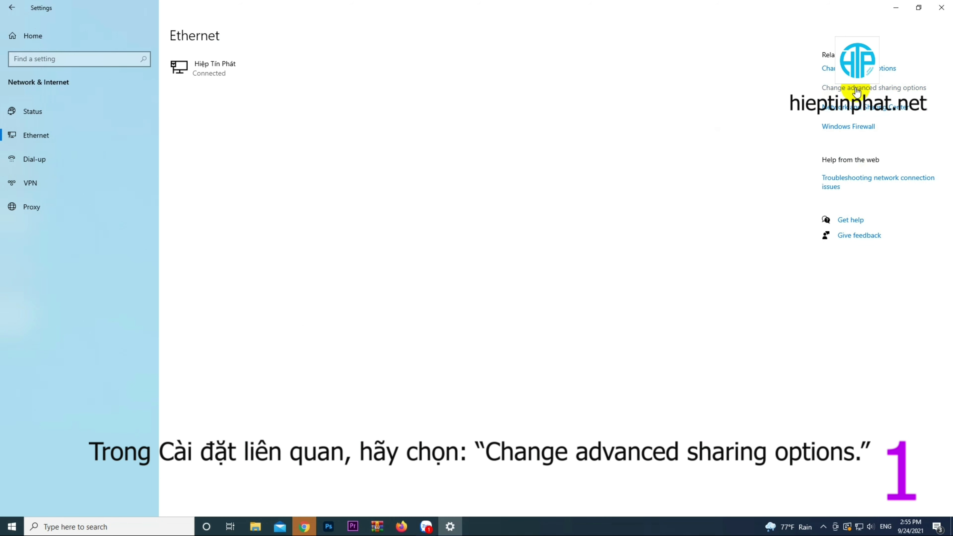
pyautogui.click(910, 89)
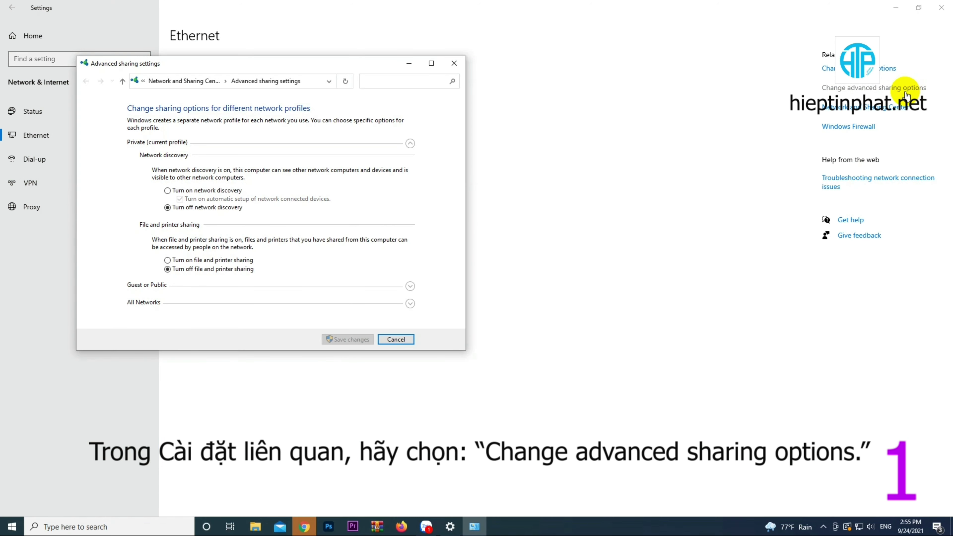
pyautogui.moveTo(266, 63); pyautogui.dragTo(348, 100)
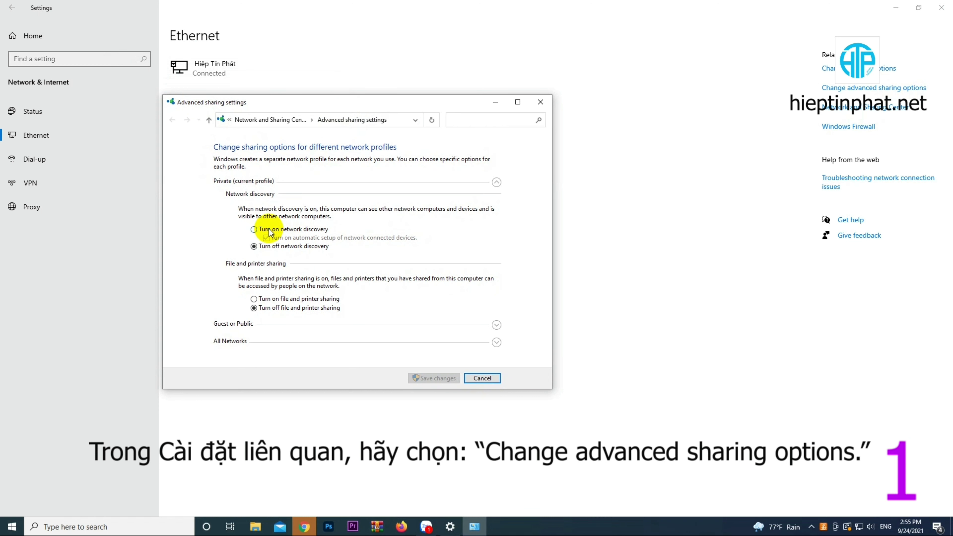
# Turn on network discovery and file and printer sharing for the Private network profile.
pyautogui.click(222, 184)
pyautogui.click(224, 184)
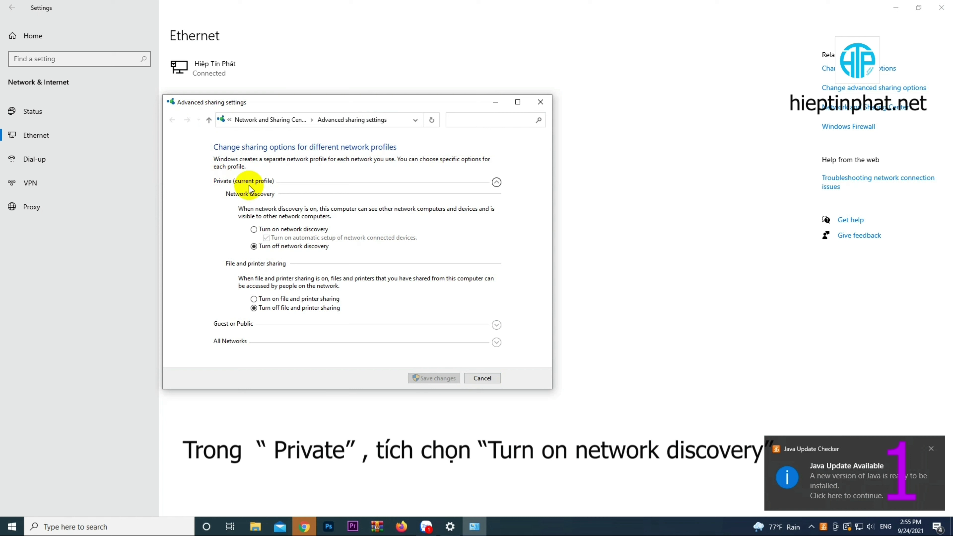
pyautogui.click(253, 230)
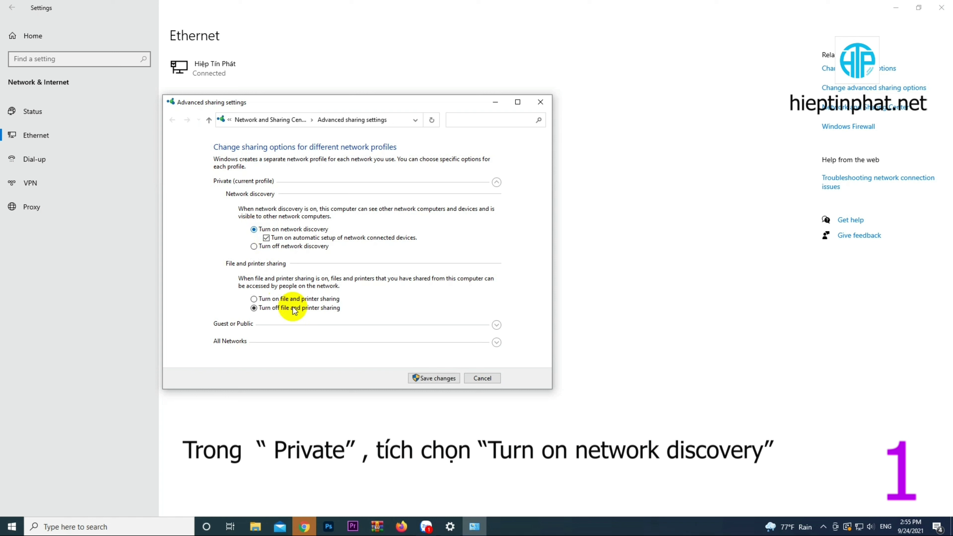
pyautogui.click(254, 300)
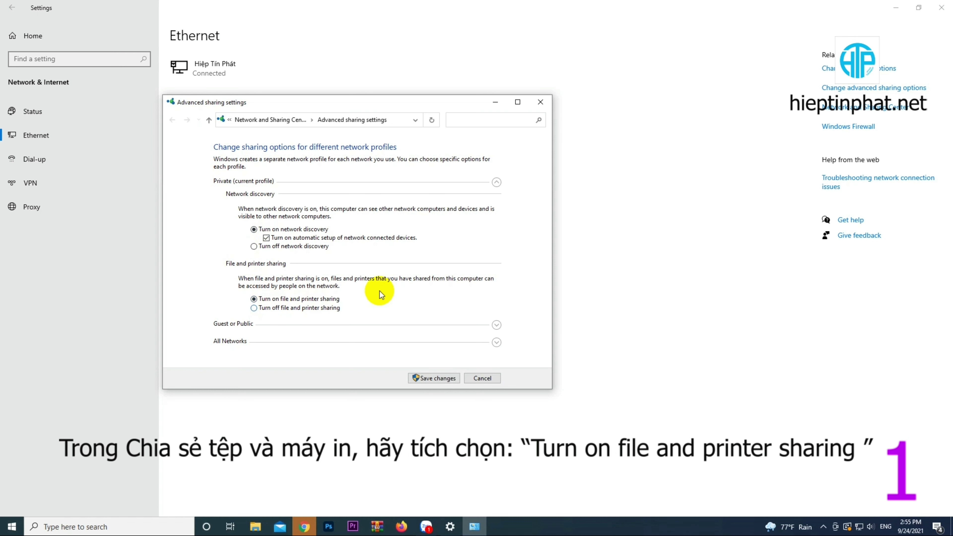
# Turn on network discovery and file and printer sharing for the Guest or Public profile.
pyautogui.click(496, 325)
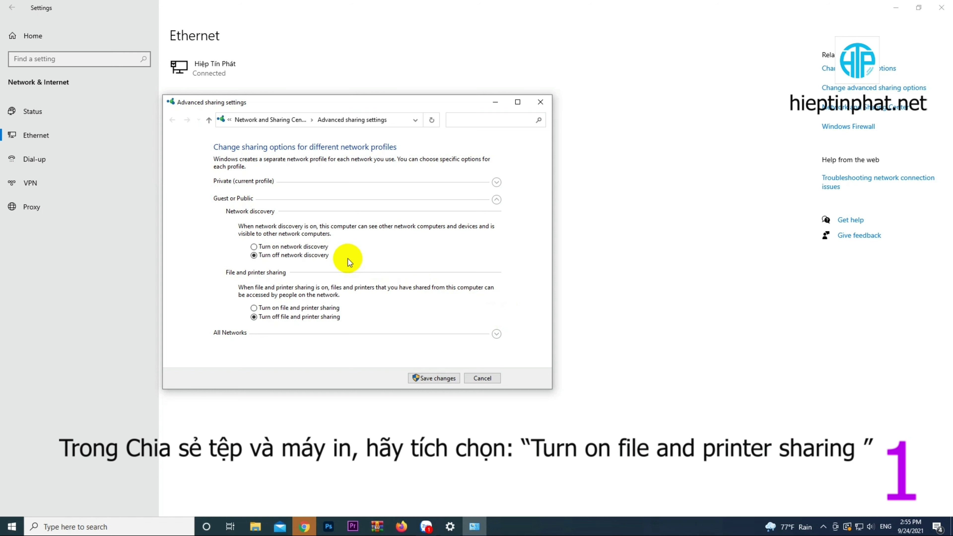
pyautogui.click(254, 246)
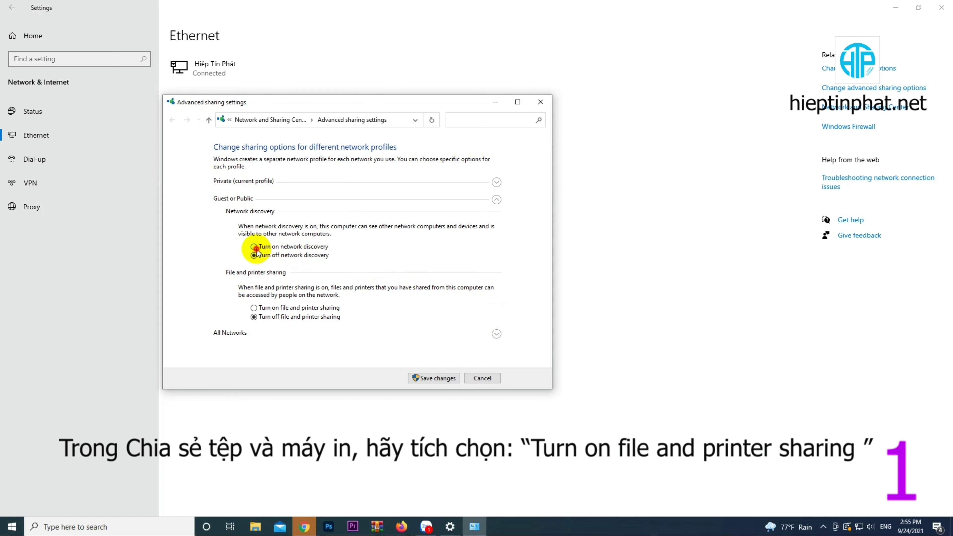
pyautogui.click(254, 307)
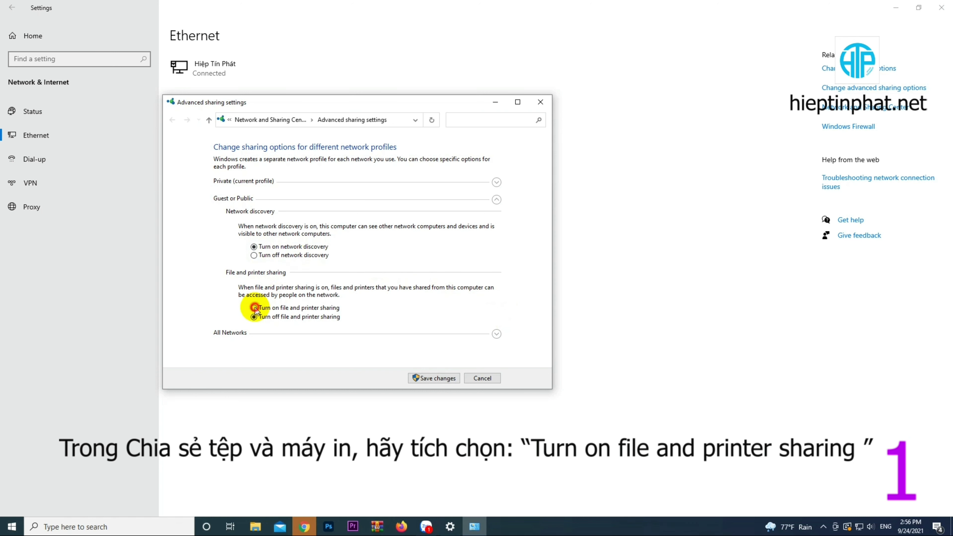
# Turn on Public folder sharing with read and write access for All Networks and save the sharing changes.
pyautogui.click(496, 333)
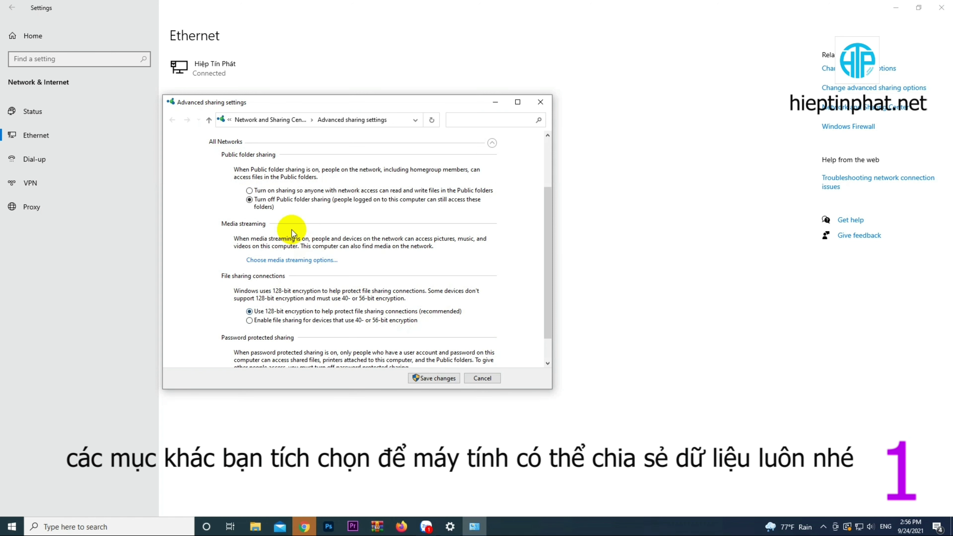
pyautogui.click(251, 194)
pyautogui.scroll(-1, 317, 263)
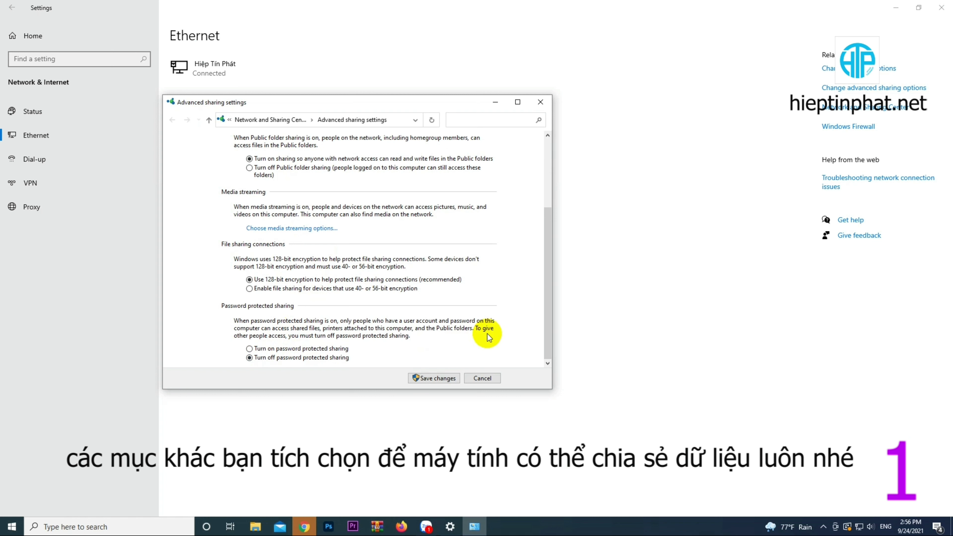
pyautogui.click(517, 102)
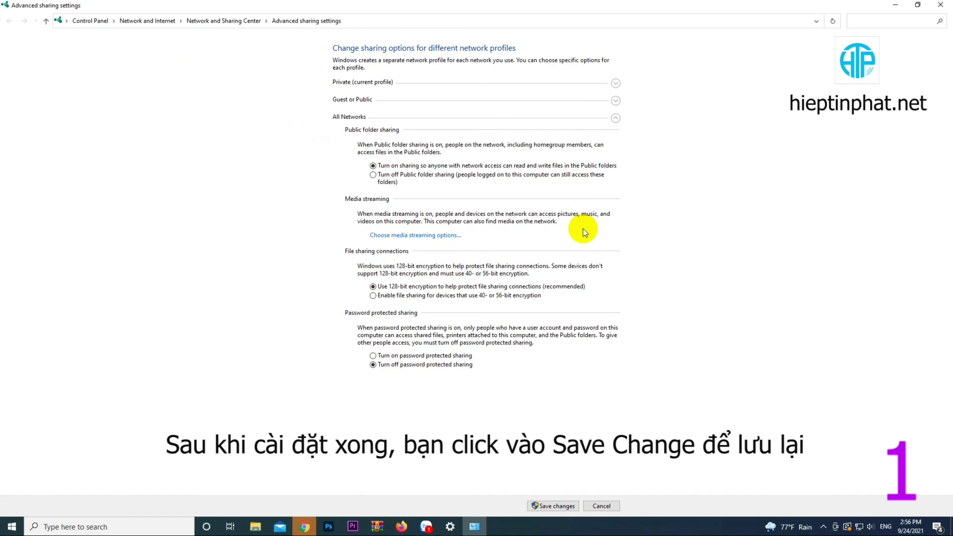
pyautogui.click(615, 83)
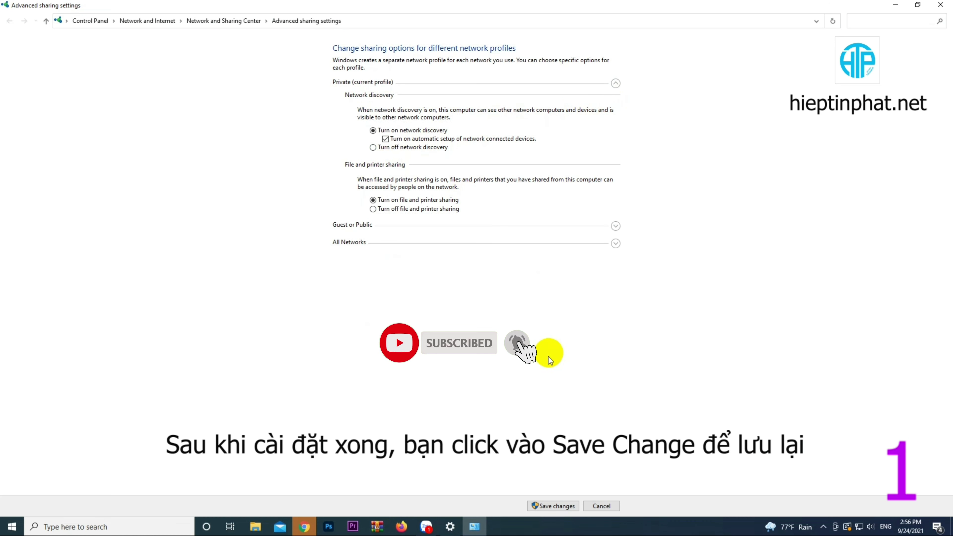
pyautogui.click(567, 506)
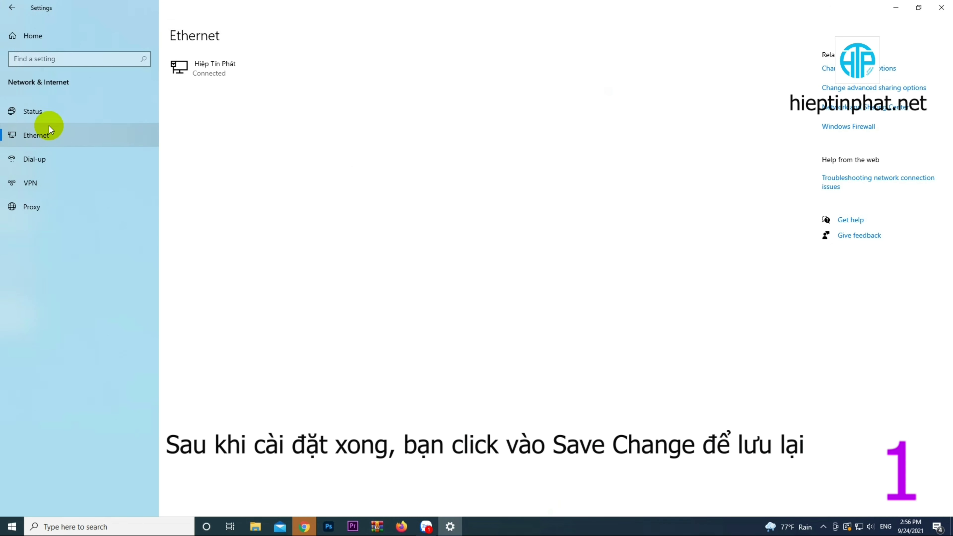
# Check the network profile in the Ethernet connection's properties and return to the Ethernet page.
pyautogui.click(45, 119)
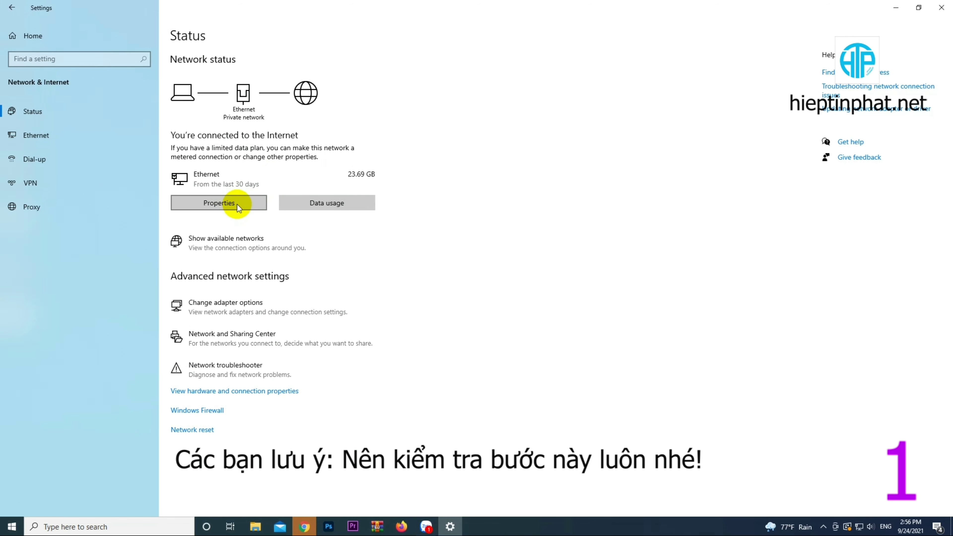
pyautogui.click(237, 204)
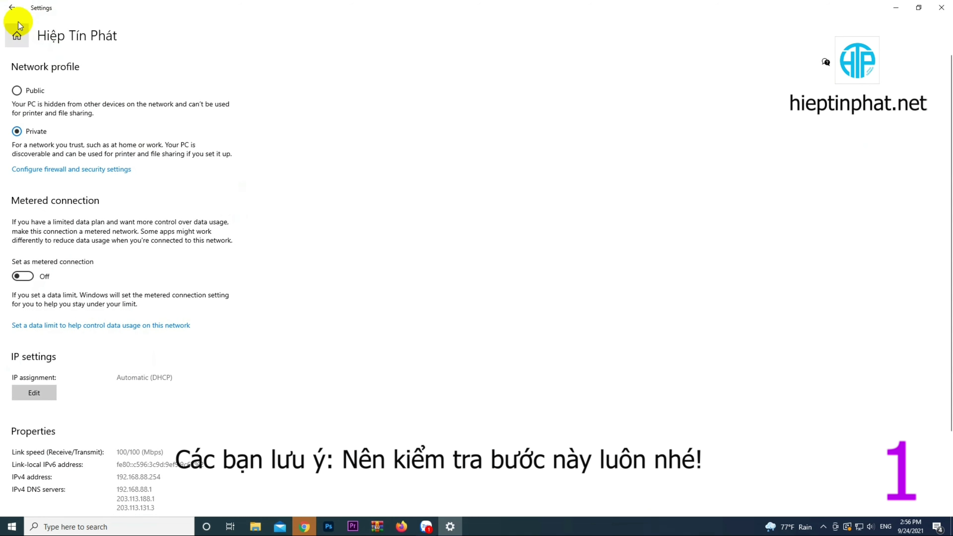
pyautogui.click(12, 7)
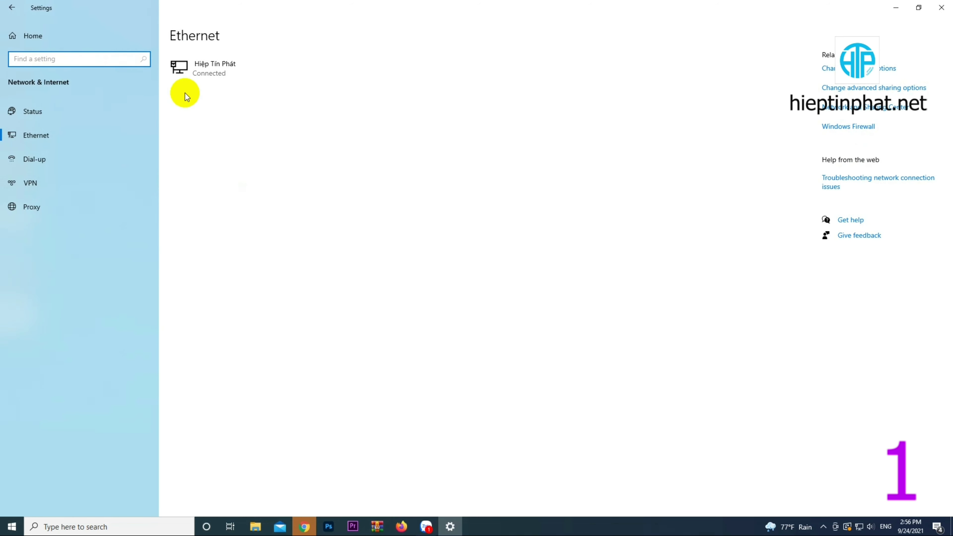
# Enable File and Printer Sharing for Microsoft Networks in the Ethernet adapter properties, reached through the Network and Sharing Center.
pyautogui.click(877, 109)
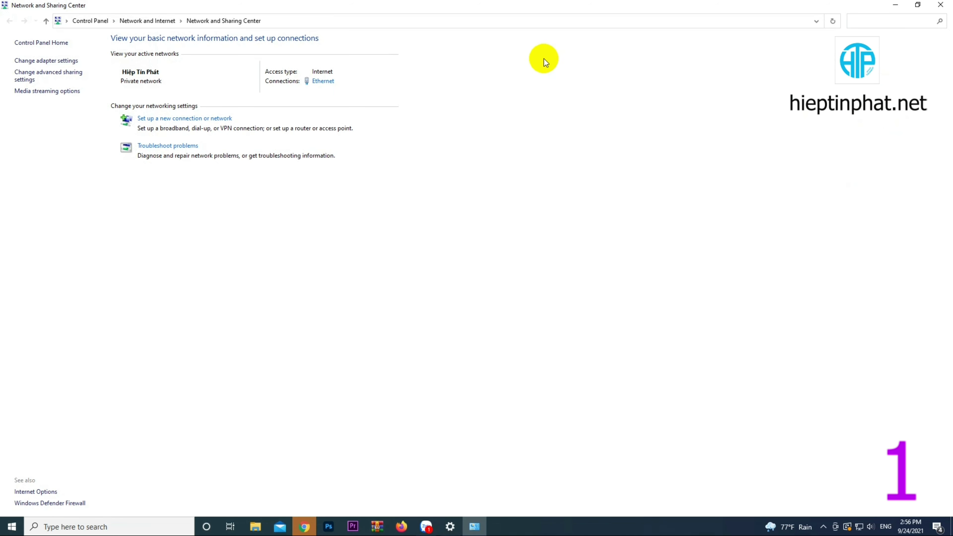
pyautogui.click(330, 82)
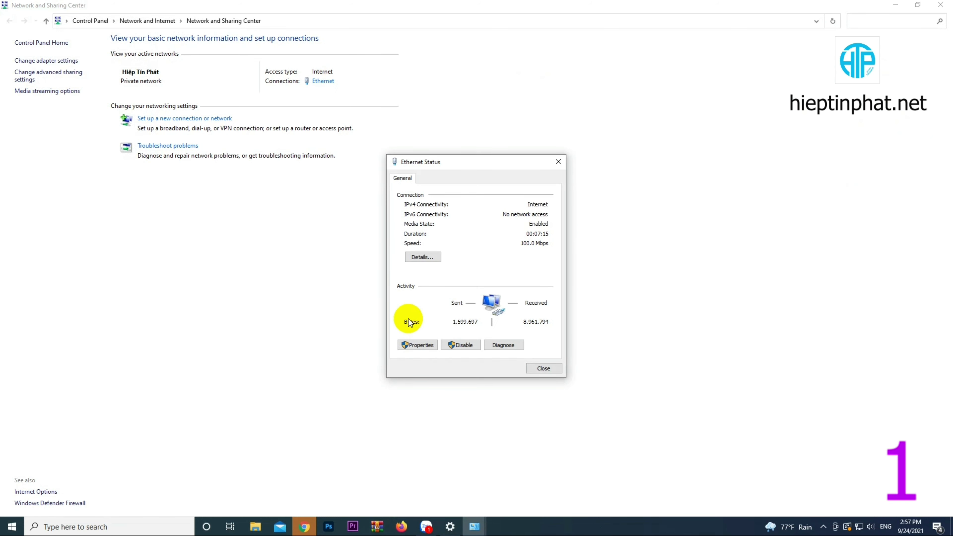
pyautogui.click(415, 346)
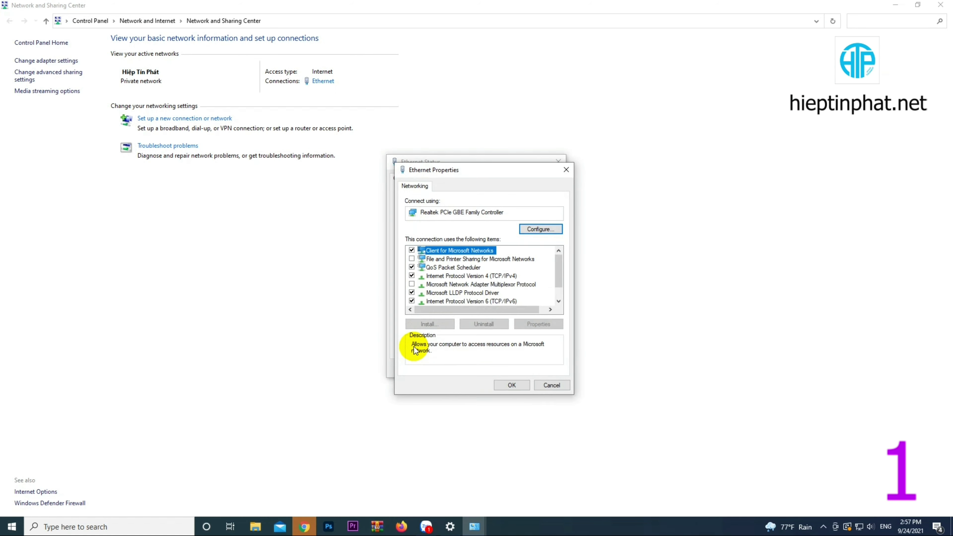
pyautogui.moveTo(497, 170); pyautogui.dragTo(656, 175)
pyautogui.moveTo(662, 167); pyautogui.dragTo(682, 158)
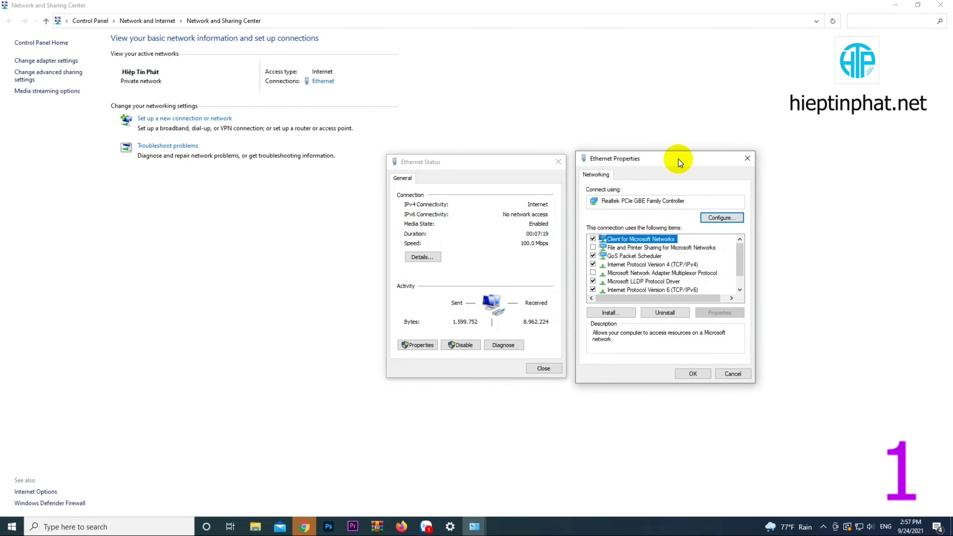
pyautogui.click(593, 248)
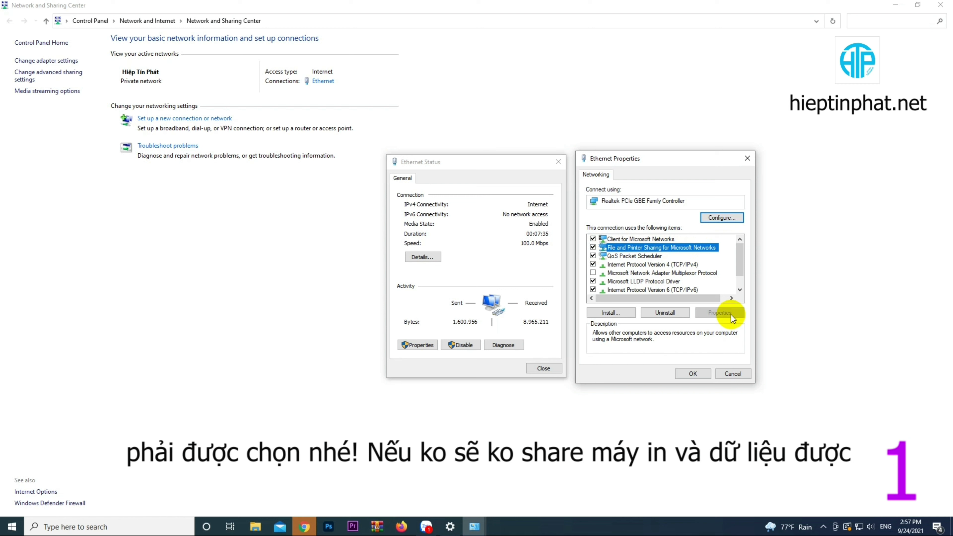
pyautogui.click(706, 374)
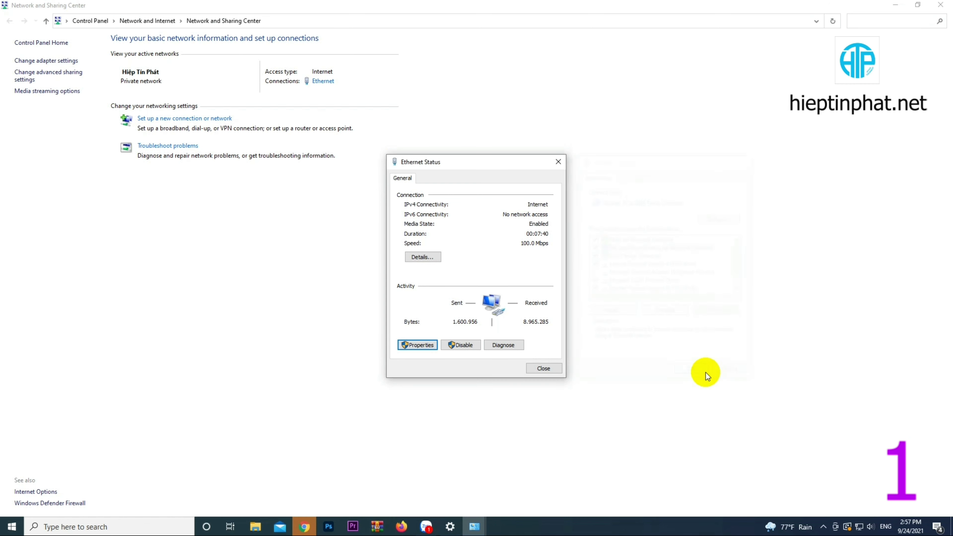
pyautogui.click(544, 368)
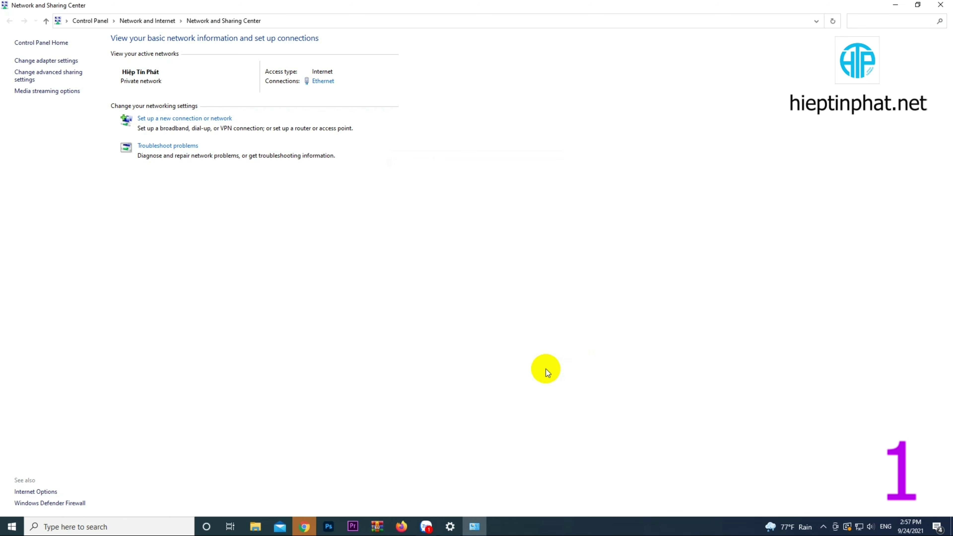
# Close the Network and Sharing Center and Settings windows and quit the Adobe Creative Cloud repair prompt.
pyautogui.click(948, 7)
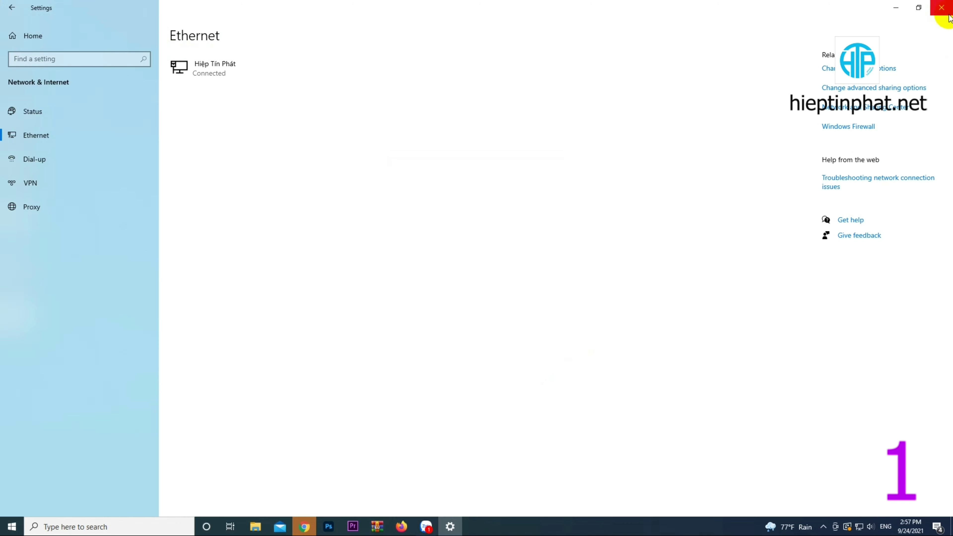
pyautogui.click(948, 8)
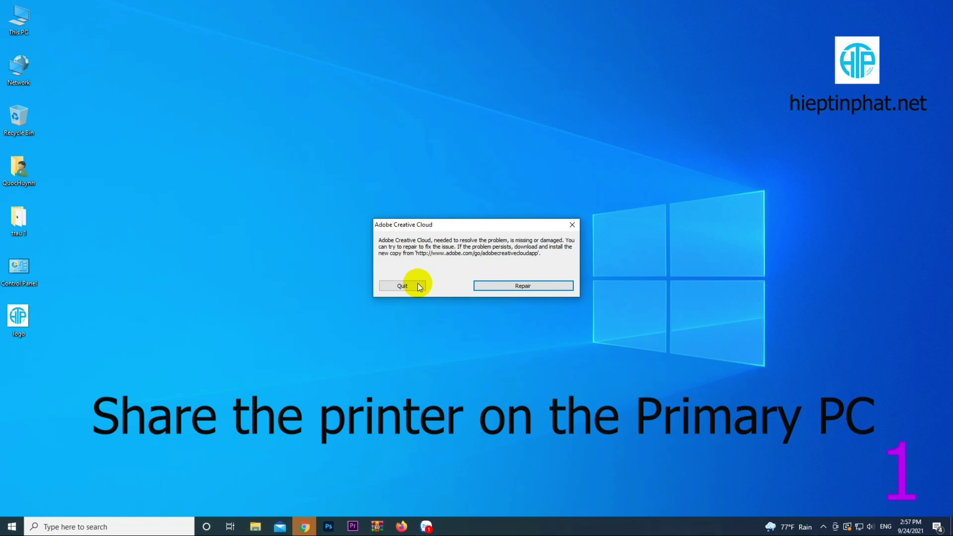
pyautogui.click(413, 284)
pyautogui.rightClick(304, 251)
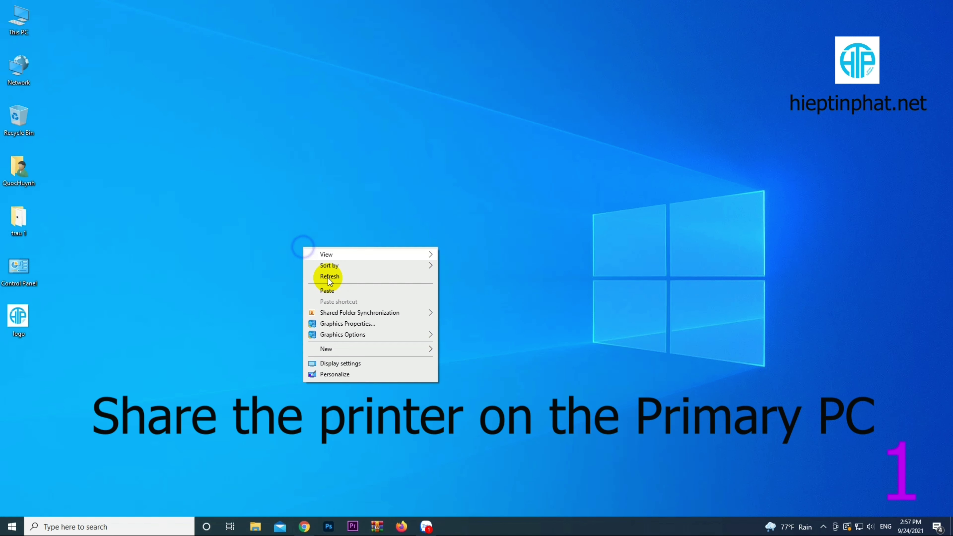
pyautogui.click(329, 279)
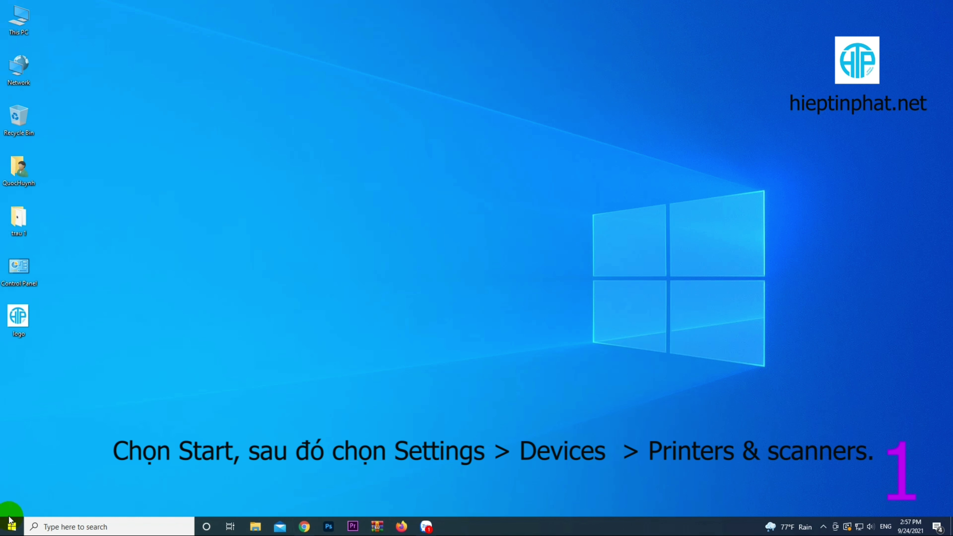
# Open the management page for the Canon LBP3300 from the Printers & scanners settings.
pyautogui.rightClick(10, 527)
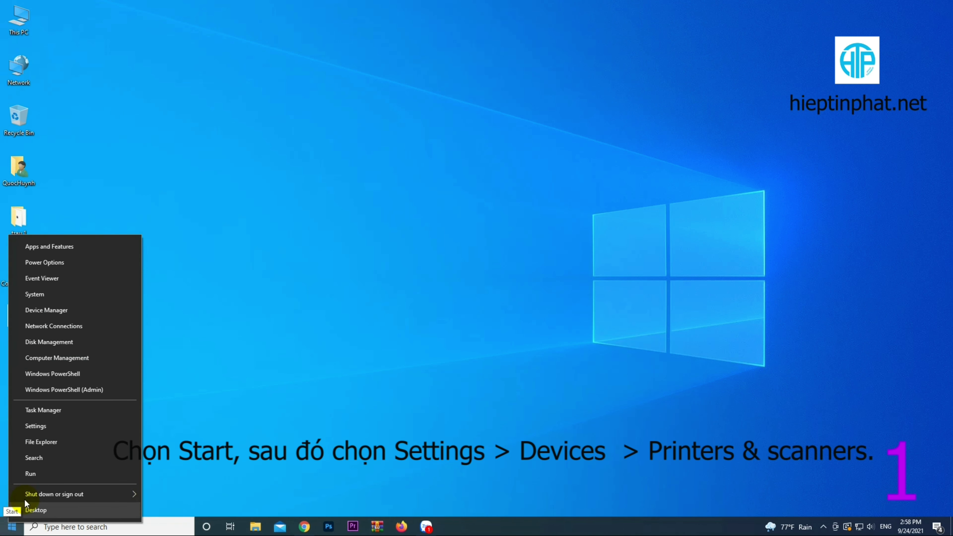
pyautogui.click(63, 428)
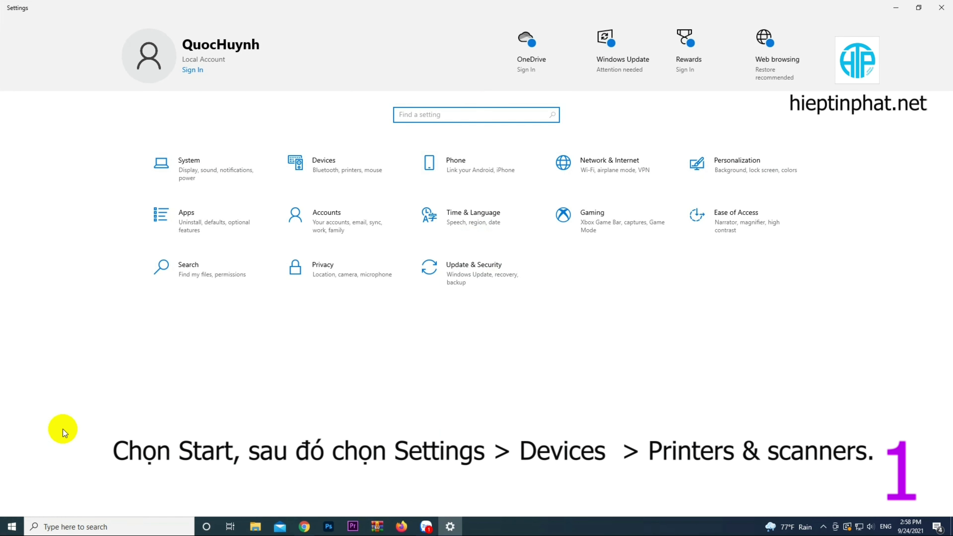
pyautogui.click(351, 181)
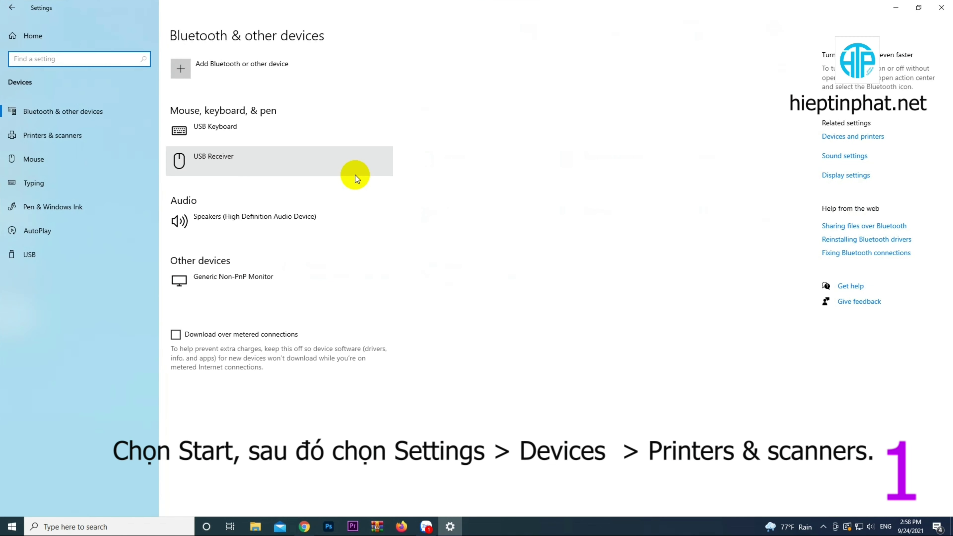
pyautogui.click(109, 140)
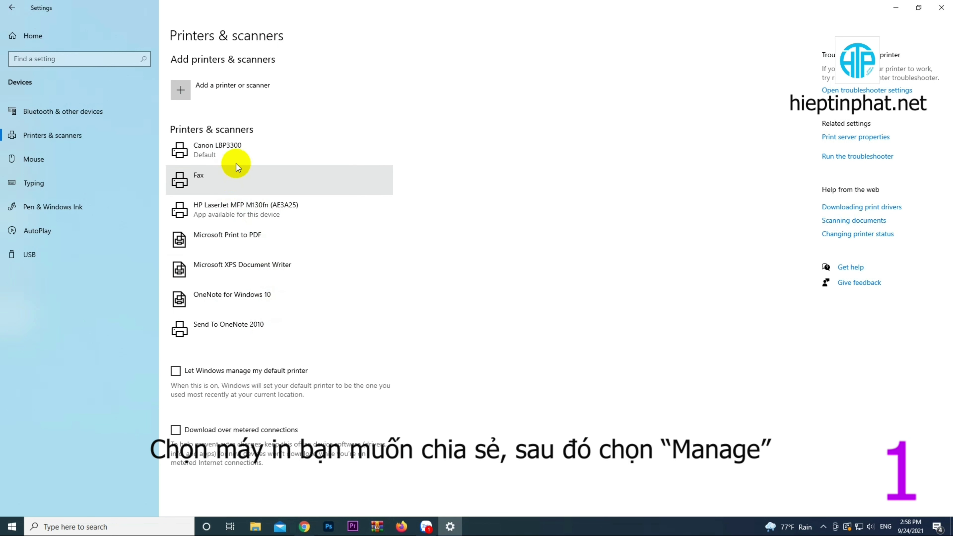
pyautogui.click(248, 156)
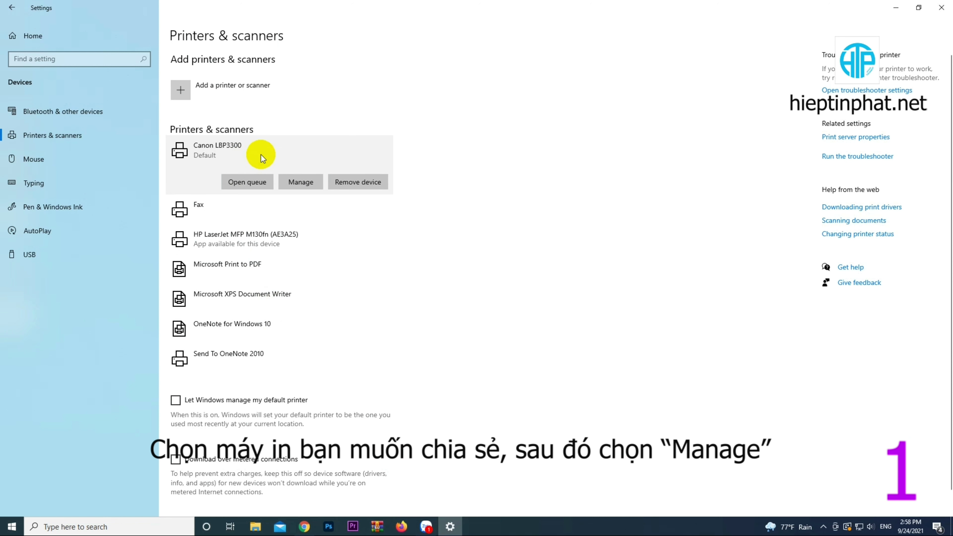
pyautogui.click(317, 185)
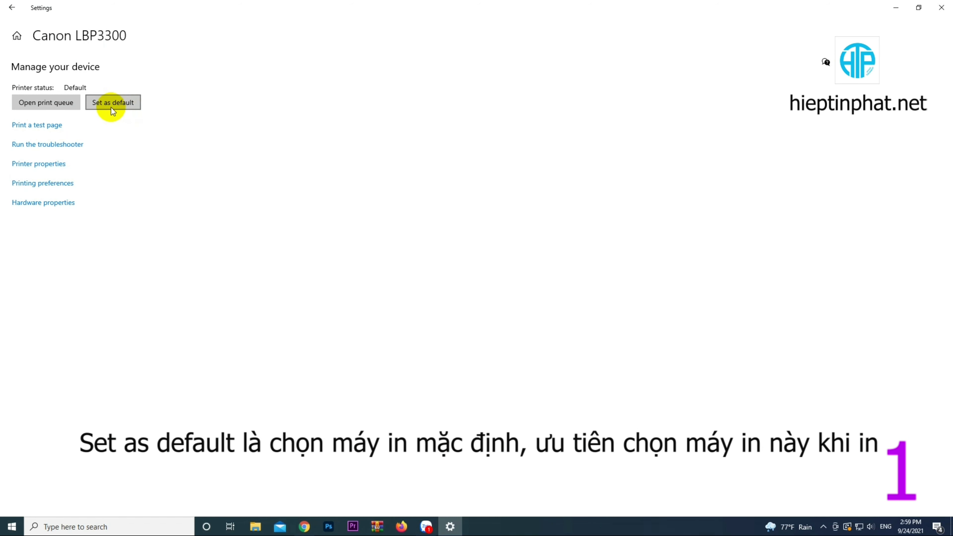
# Enable sharing in the Canon LBP3300's printer properties and set the share name to "Canon LBP3300 Kythuat".
pyautogui.click(61, 164)
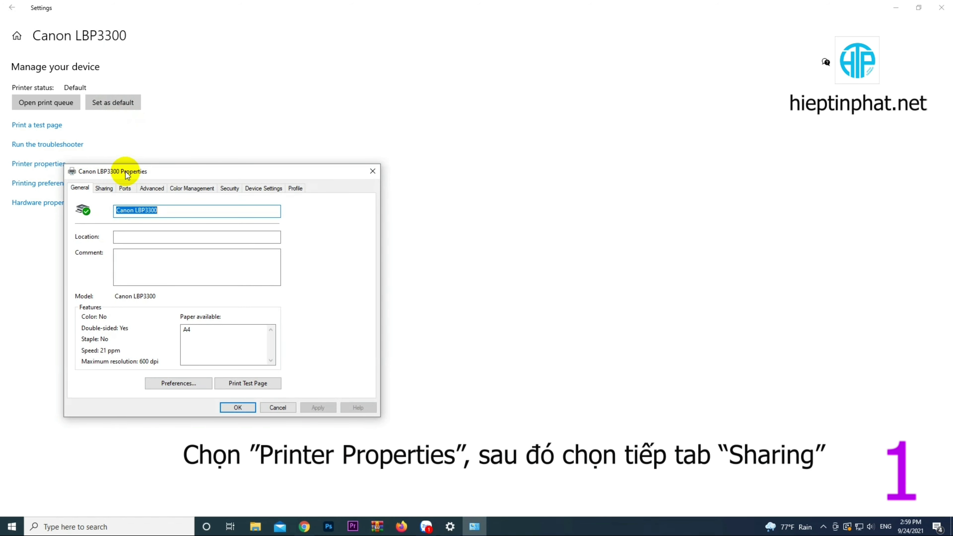
pyautogui.moveTo(129, 175); pyautogui.dragTo(250, 104)
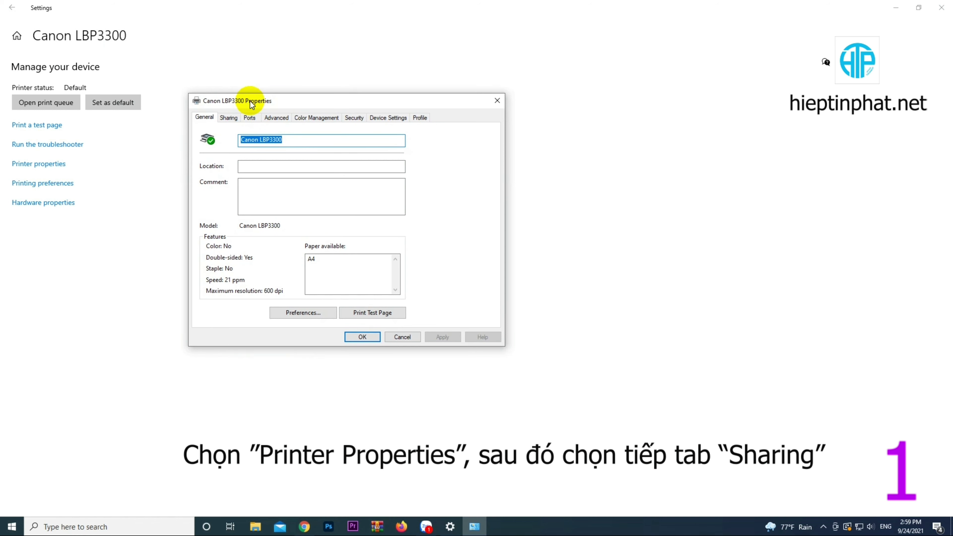
pyautogui.click(229, 118)
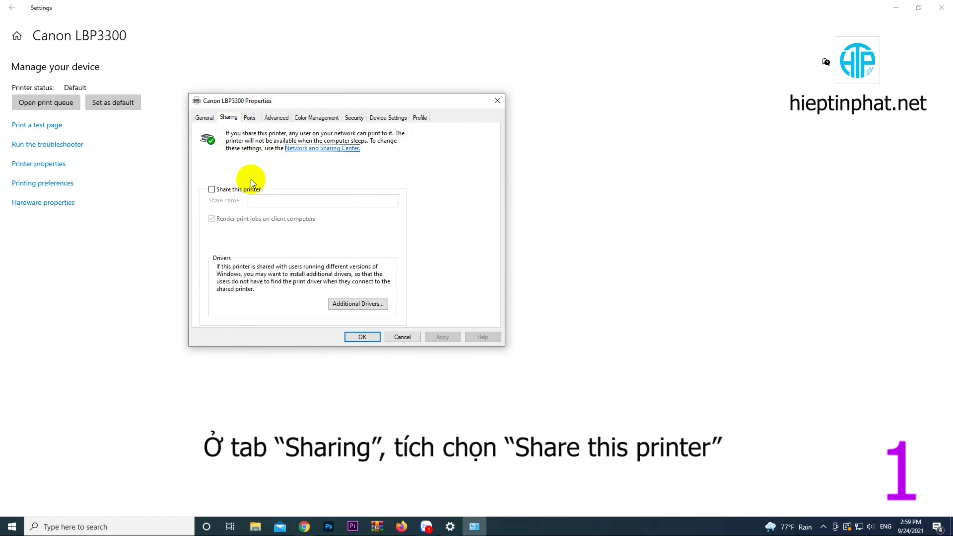
pyautogui.click(211, 190)
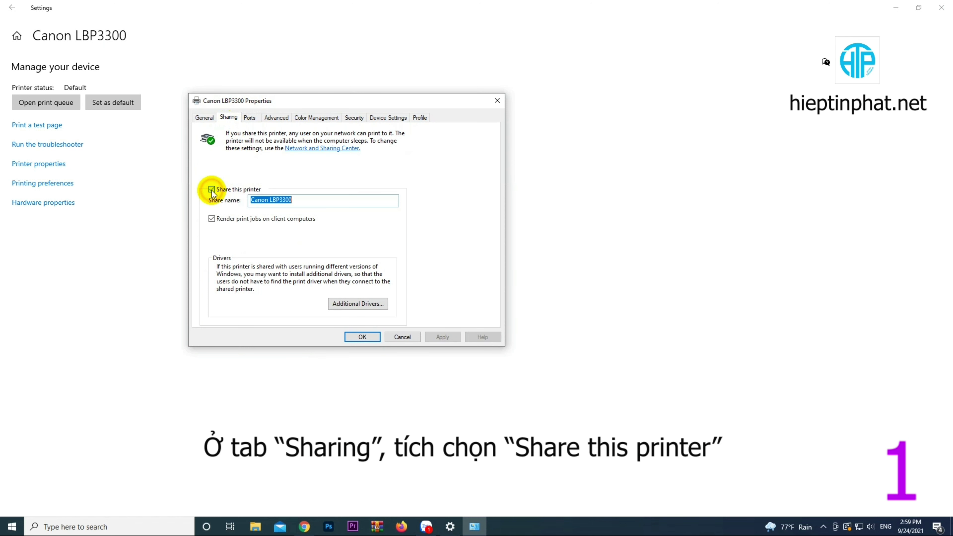
pyautogui.click(303, 200)
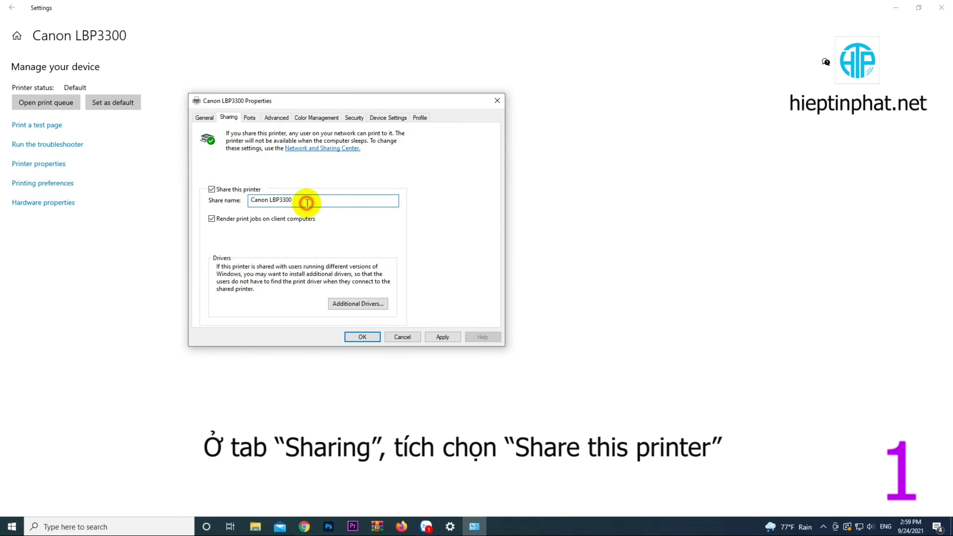
pyautogui.write('Kythuat')
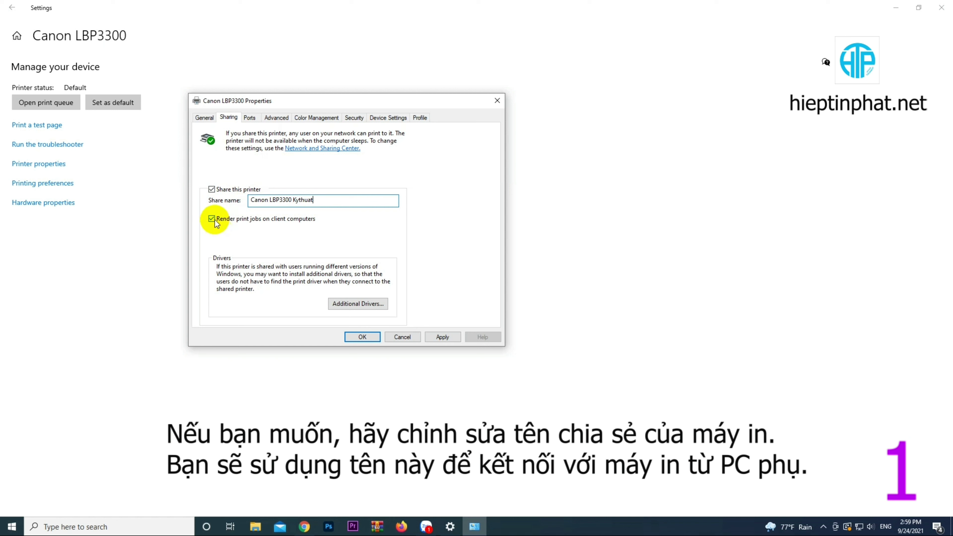
pyautogui.click(320, 224)
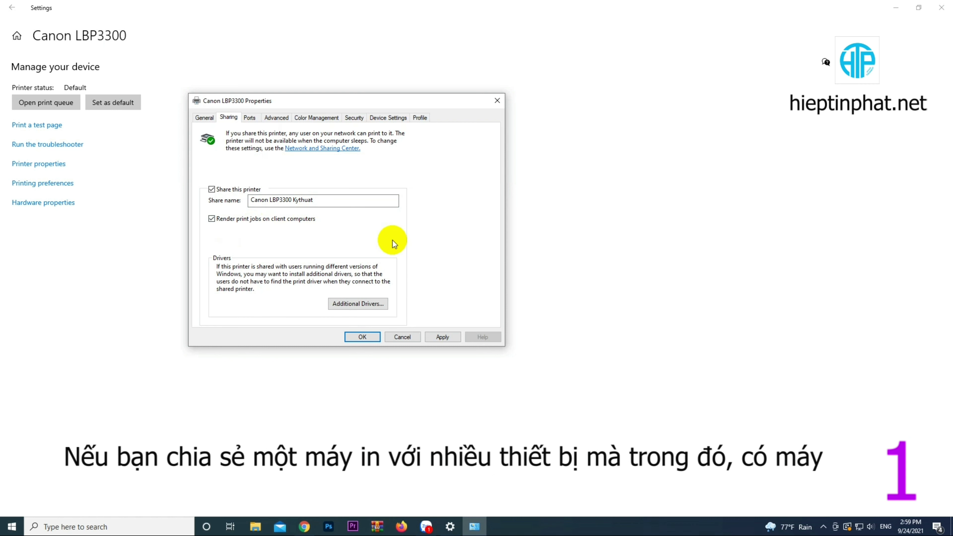
# Add the x86 Type 3 - User Mode driver under the printer's additional drivers and move the driver installation prompt aside.
pyautogui.click(359, 304)
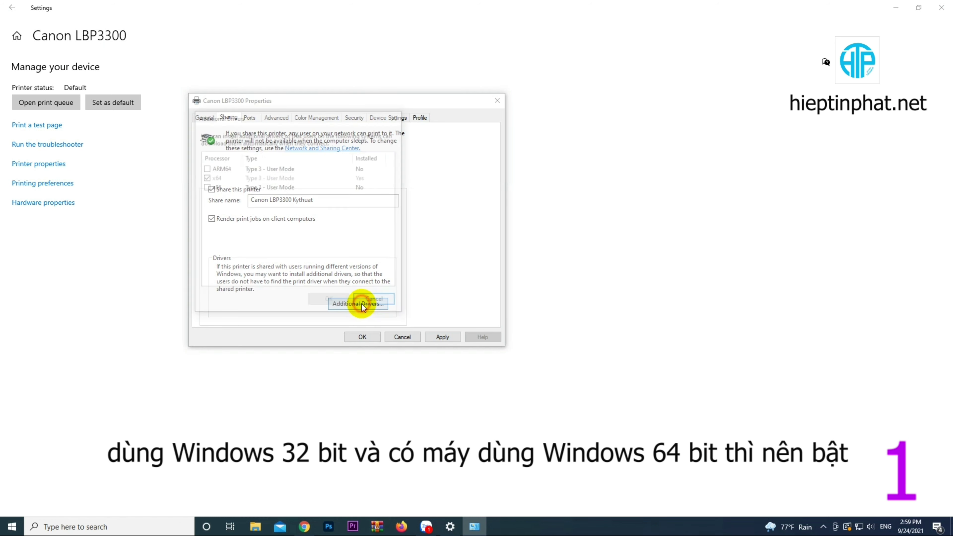
pyautogui.moveTo(338, 119); pyautogui.dragTo(588, 129)
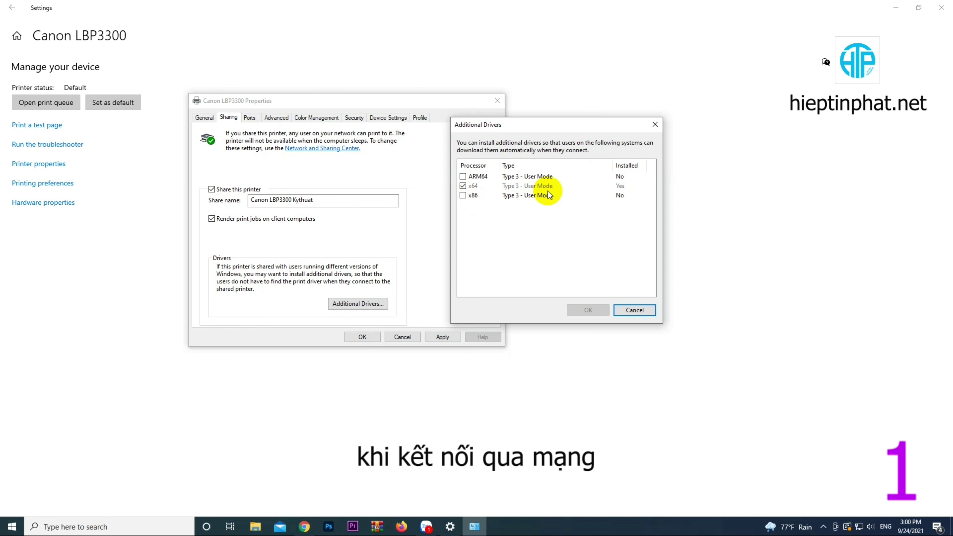
pyautogui.click(622, 198)
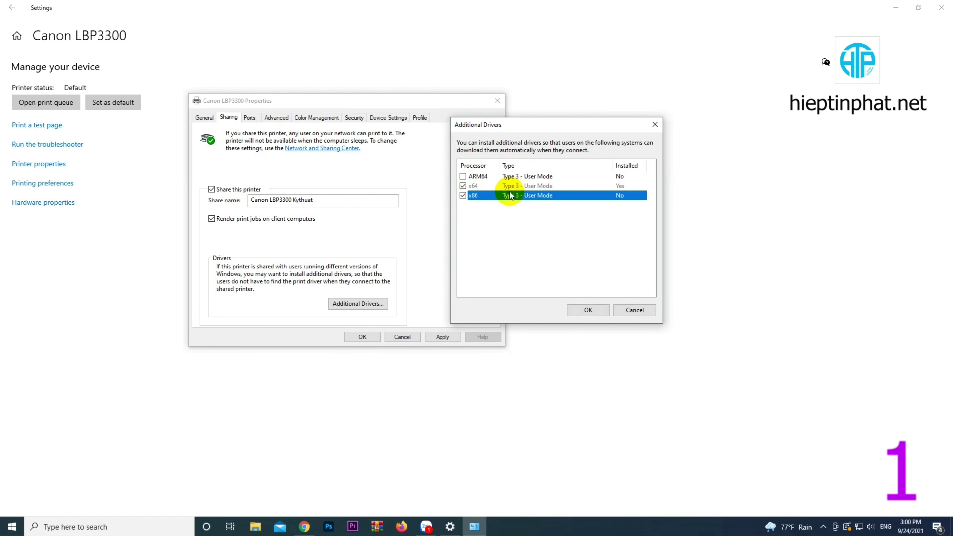
pyautogui.click(588, 310)
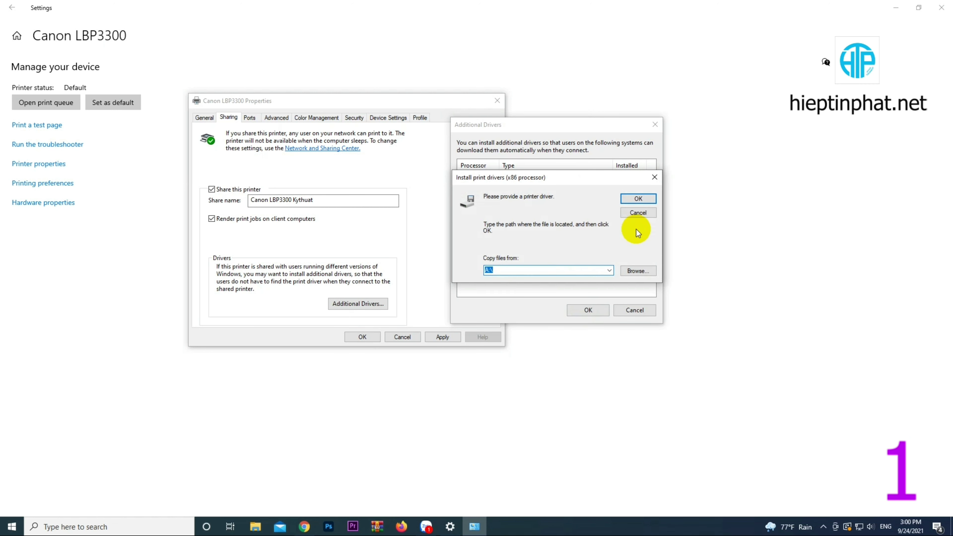
pyautogui.moveTo(591, 180); pyautogui.dragTo(804, 167)
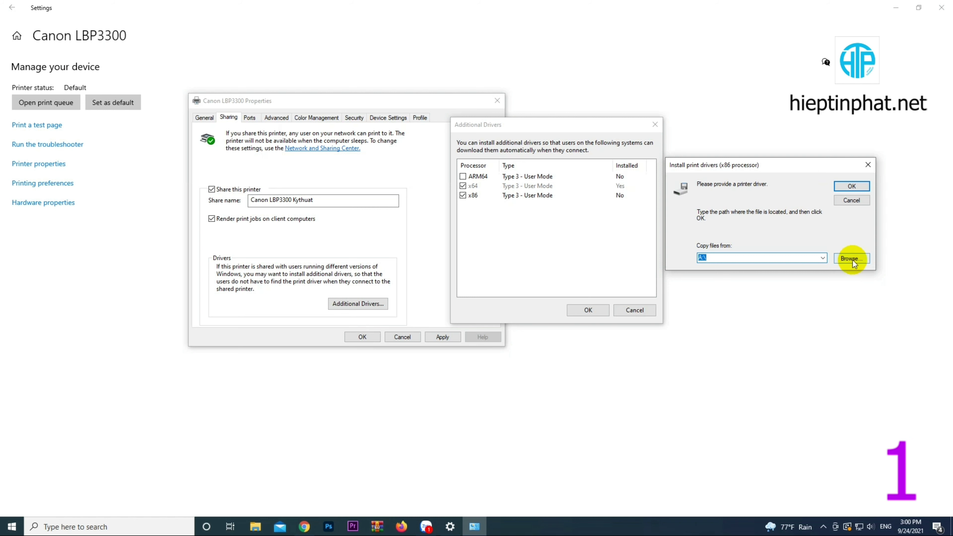
# Switch to Chrome, search Google for "driver canon 3300 32bit" and download the Windows 32bit LBP3300 CAPT driver from Canon's support page.
pyautogui.click(304, 526)
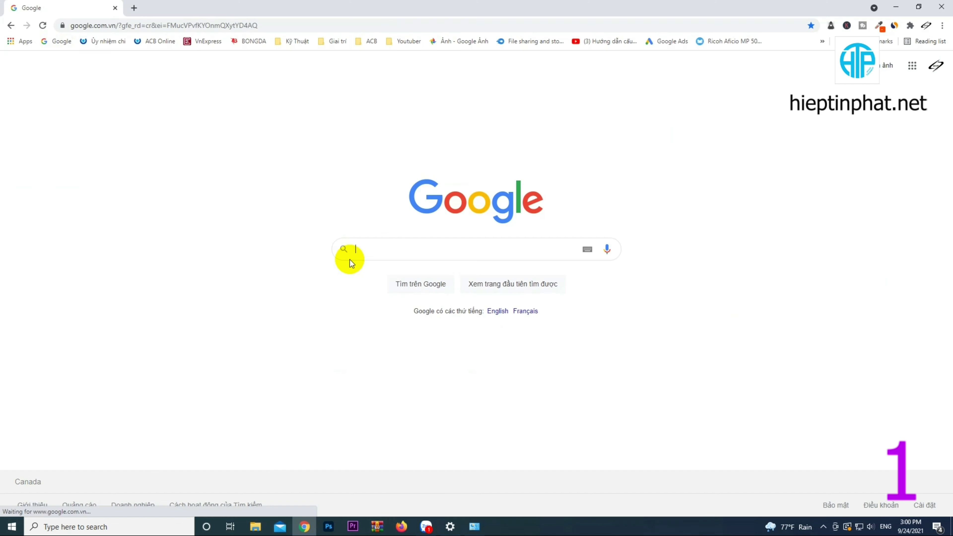
pyautogui.click(352, 259)
pyautogui.write('driver canon 3')
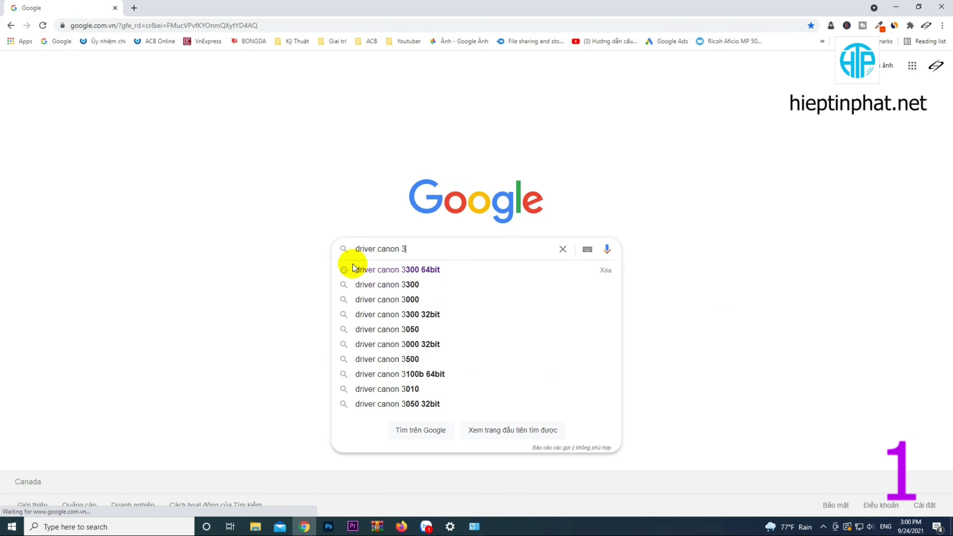
pyautogui.write('300 32bit')
pyautogui.press('Return')
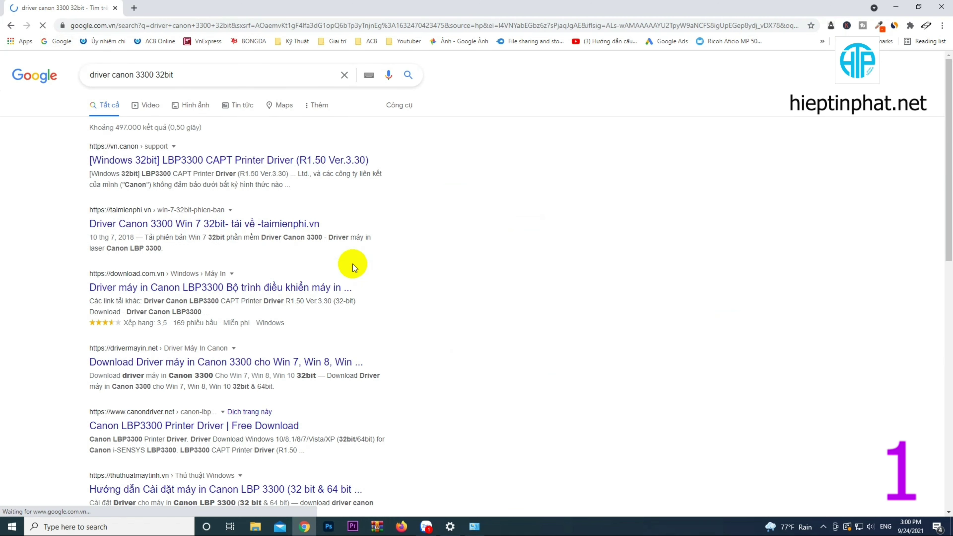
pyautogui.click(277, 170)
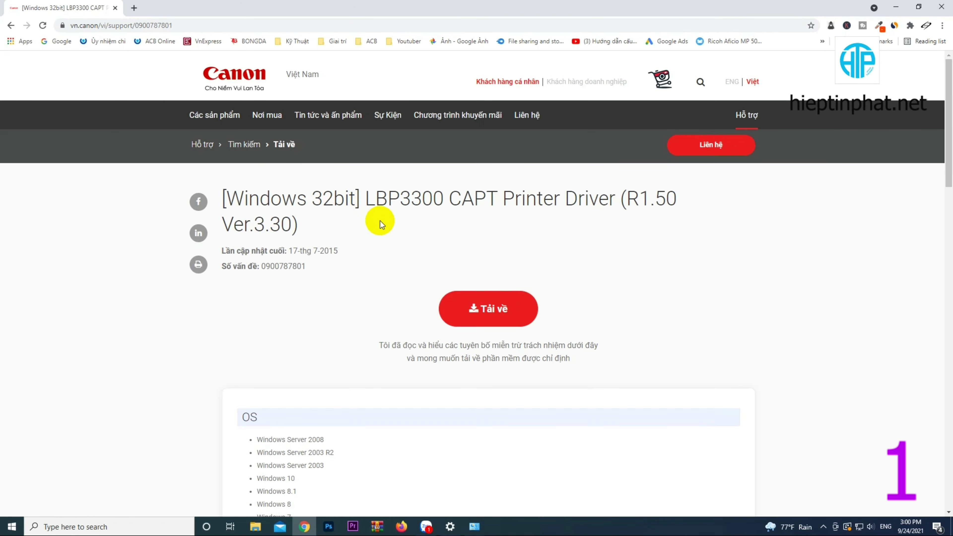
pyautogui.click(488, 305)
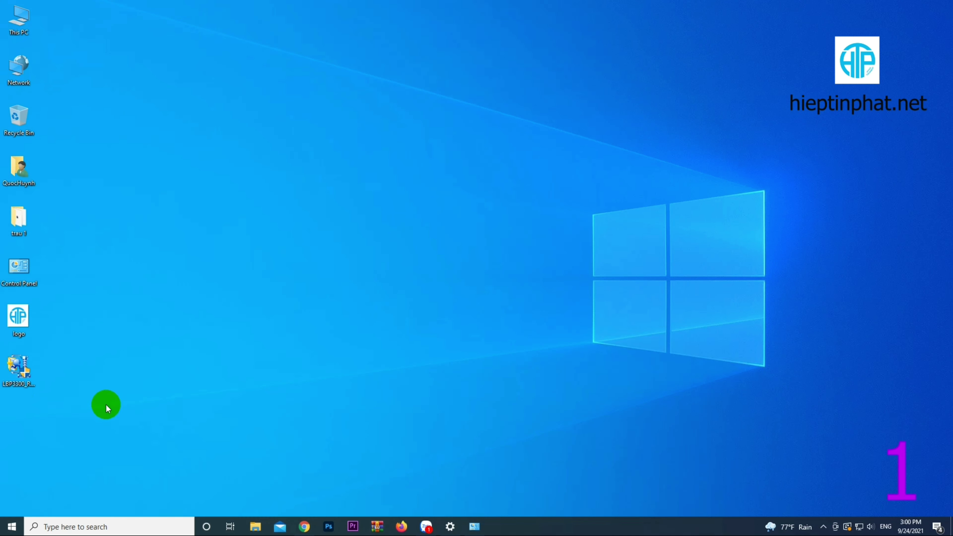
# Extract the downloaded LBP3300_R150_V330_W32_uk_EN_2 driver archive into a folder on the desktop.
pyautogui.click(24, 384)
pyautogui.rightClick(24, 384)
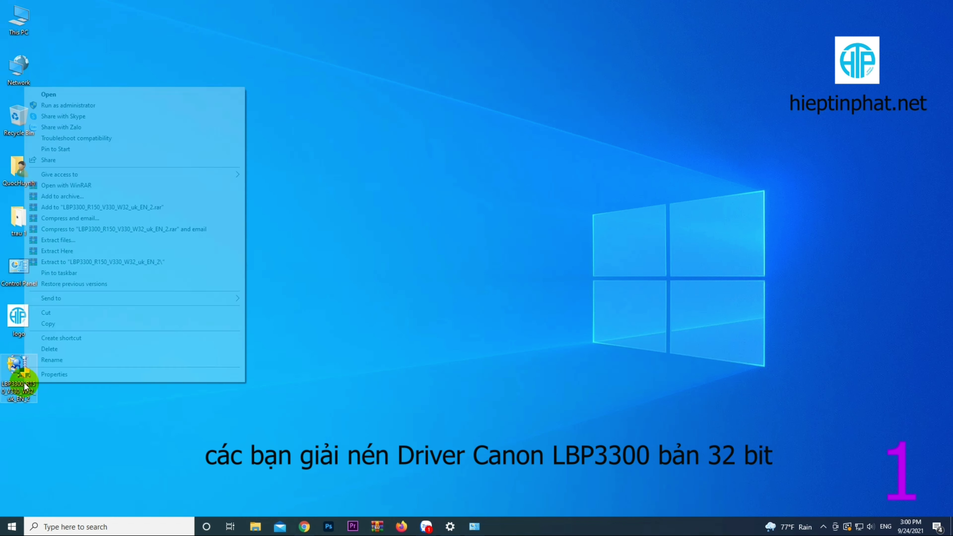
pyautogui.click(62, 241)
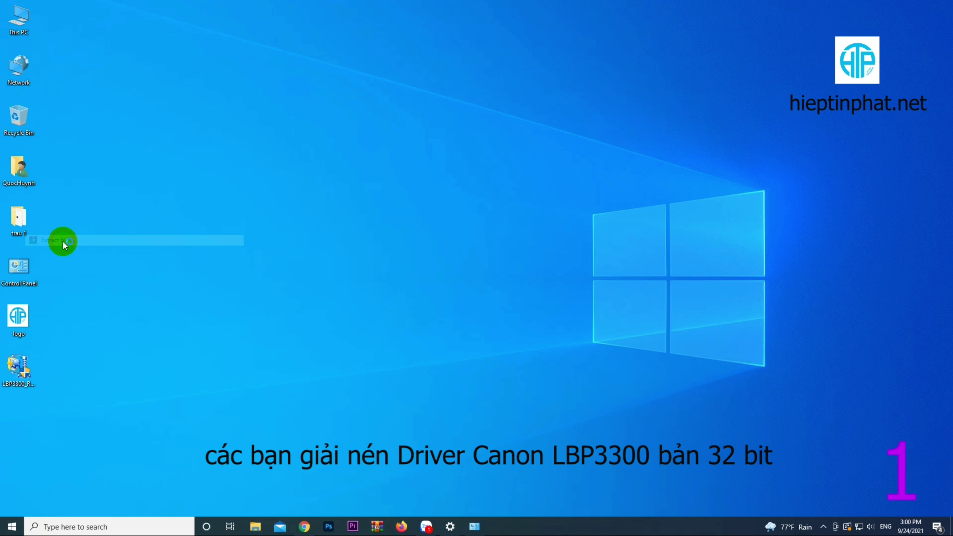
pyautogui.click(502, 374)
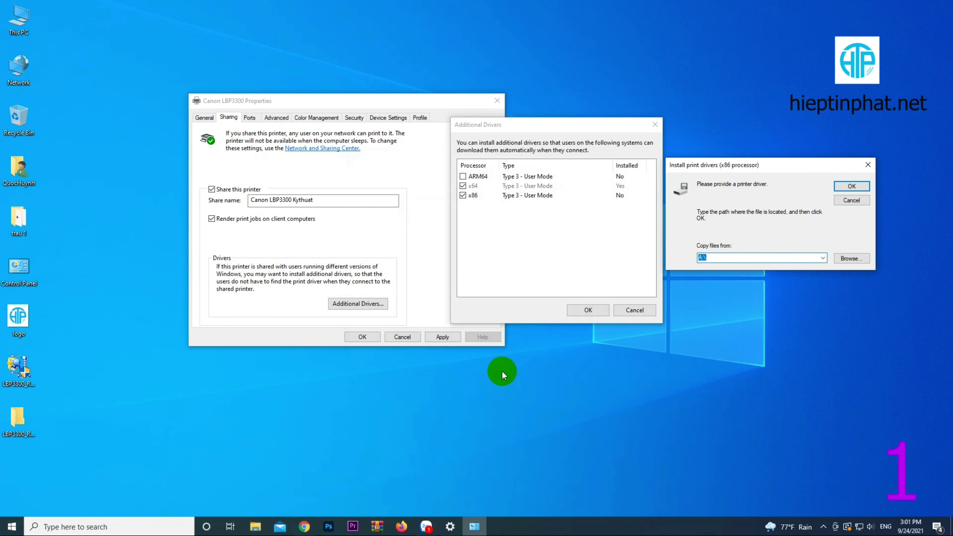
# Browse for the x86 print driver and open the extracted LBP3300_R150_V330_W32_uk_EN_2 folder on the Desktop.
pyautogui.click(21, 428)
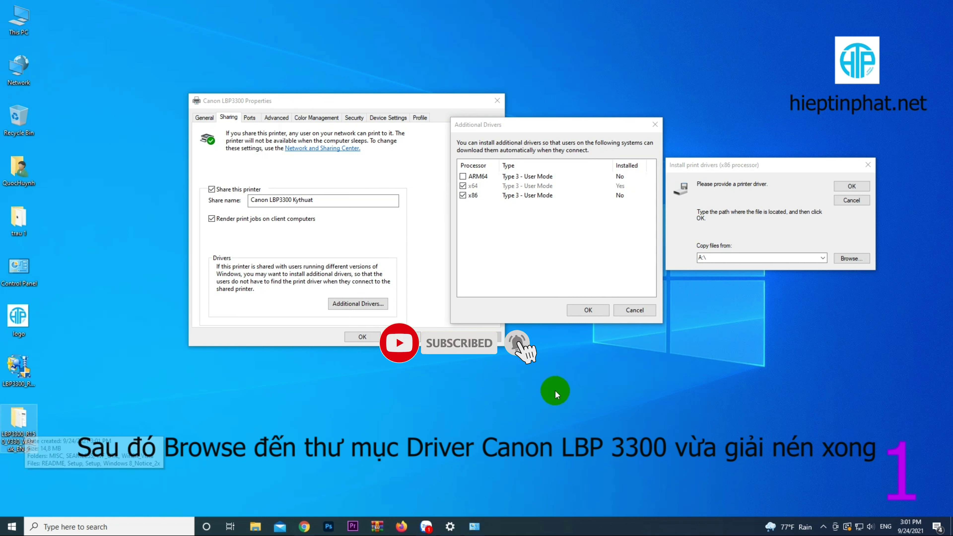
pyautogui.click(860, 258)
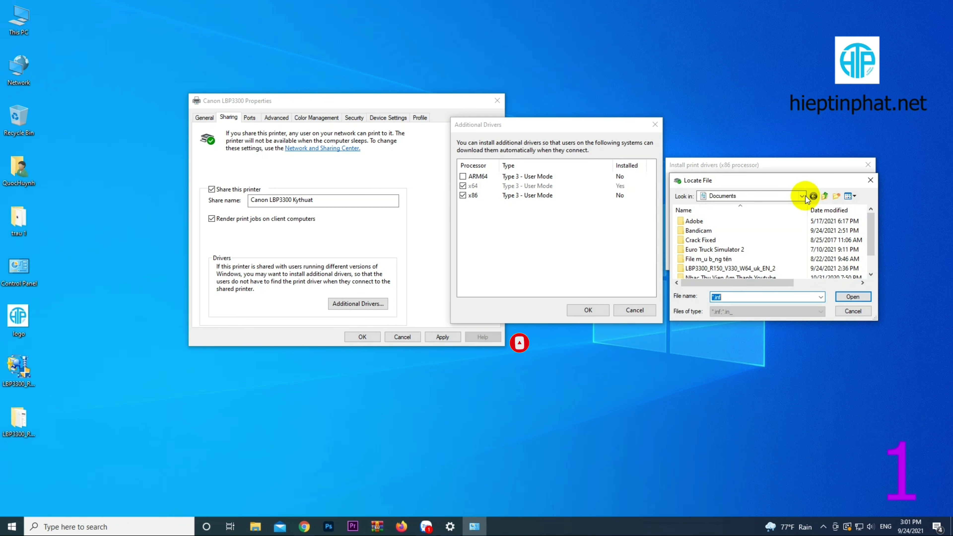
pyautogui.click(802, 195)
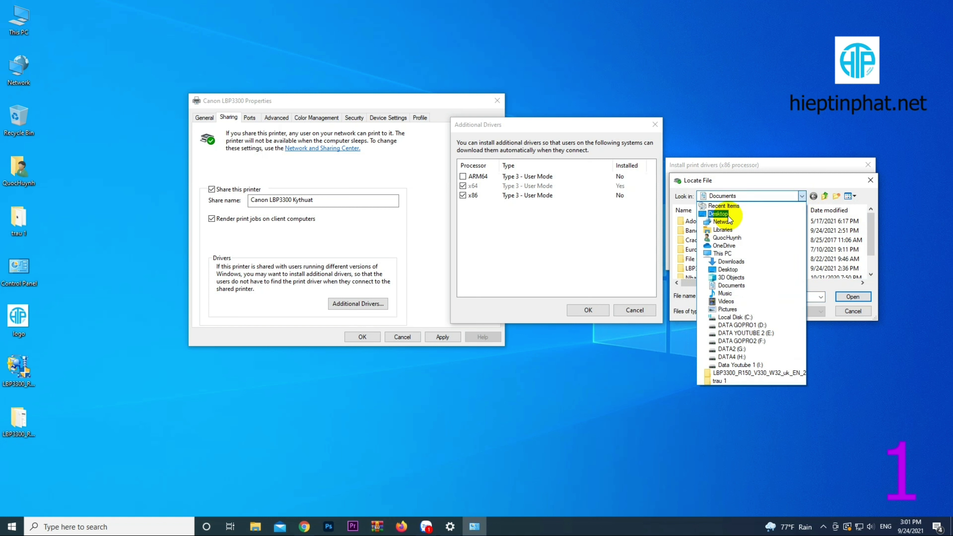
pyautogui.click(728, 215)
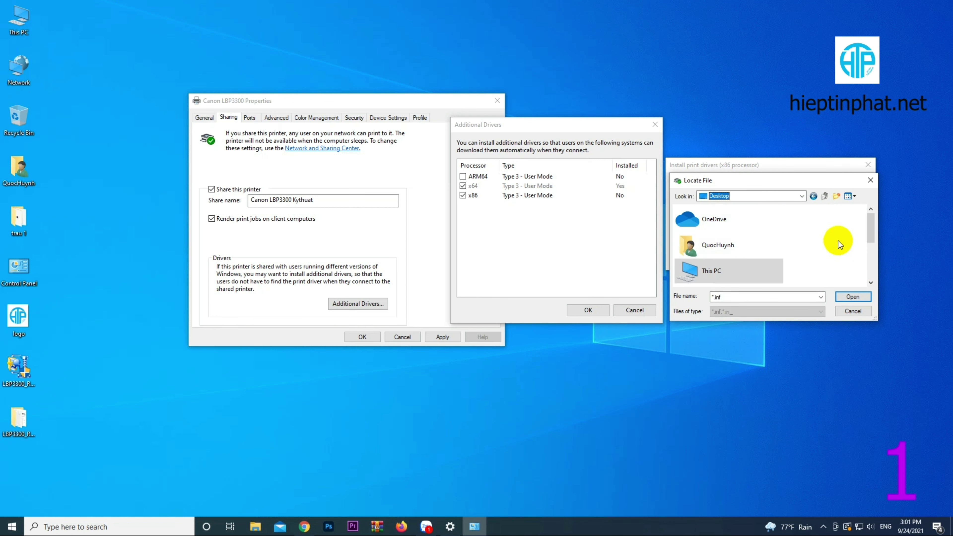
pyautogui.scroll(-3, 844, 237)
pyautogui.click(733, 259)
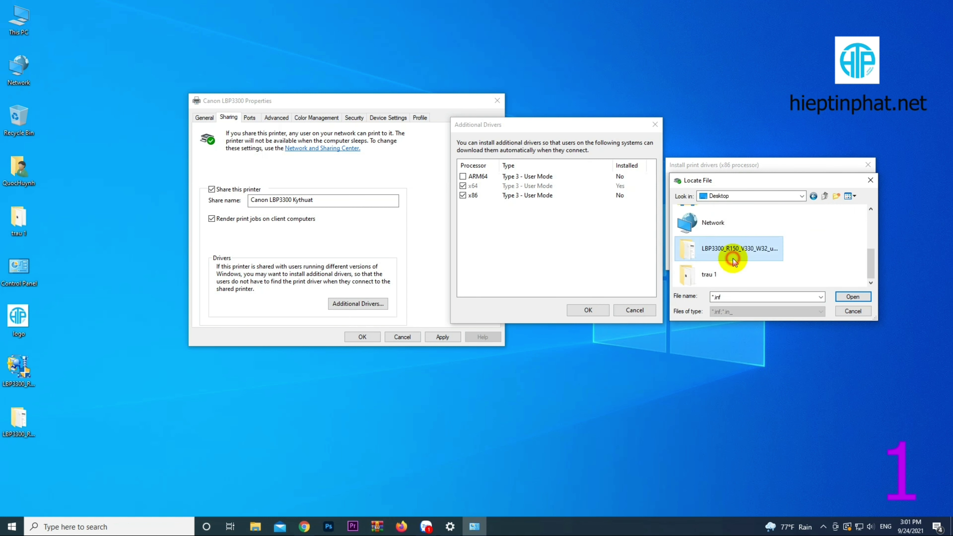
pyautogui.click(852, 296)
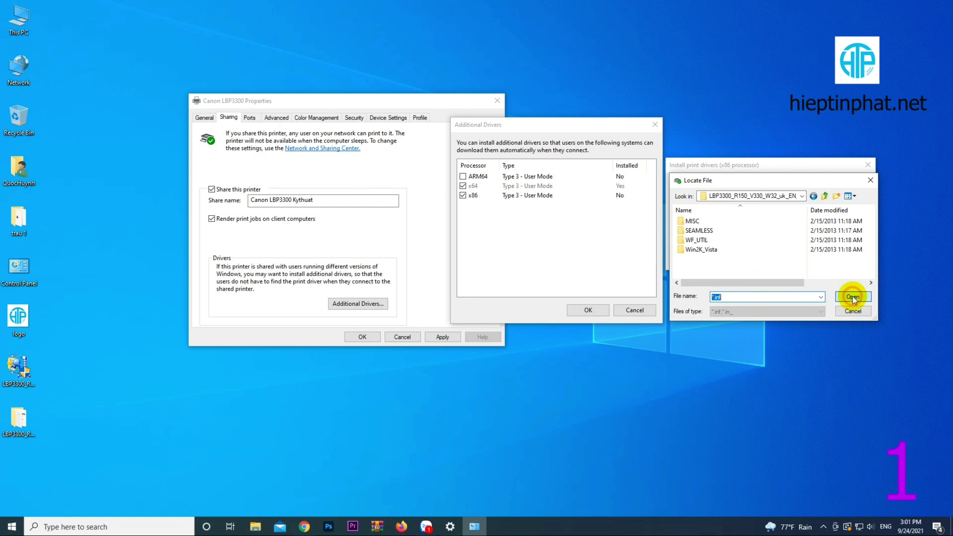
# Choose the CNAB5STK driver file in the Win2K_Vista folder and install the x86 print driver from it.
pyautogui.click(707, 240)
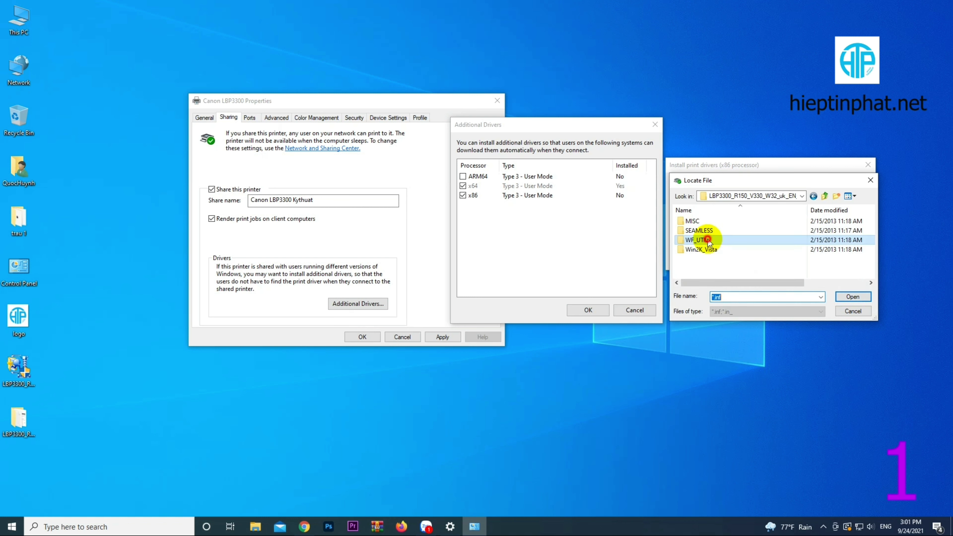
pyautogui.click(700, 249)
pyautogui.doubleClick(700, 249)
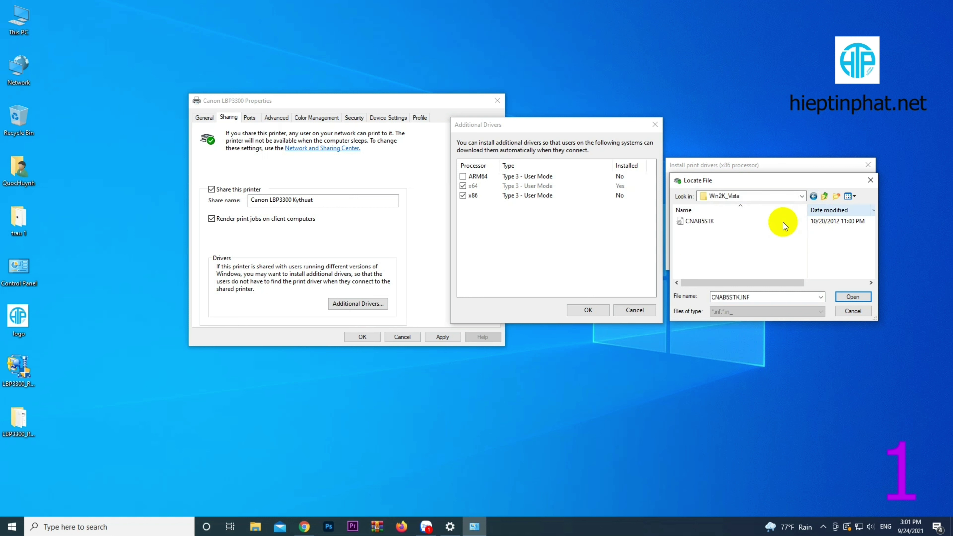
pyautogui.click(715, 221)
pyautogui.click(716, 222)
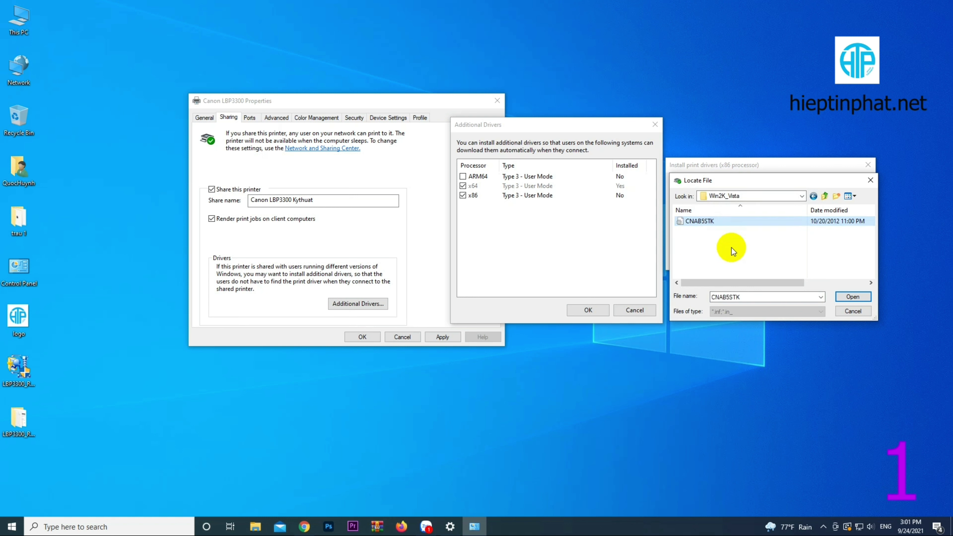
pyautogui.click(850, 296)
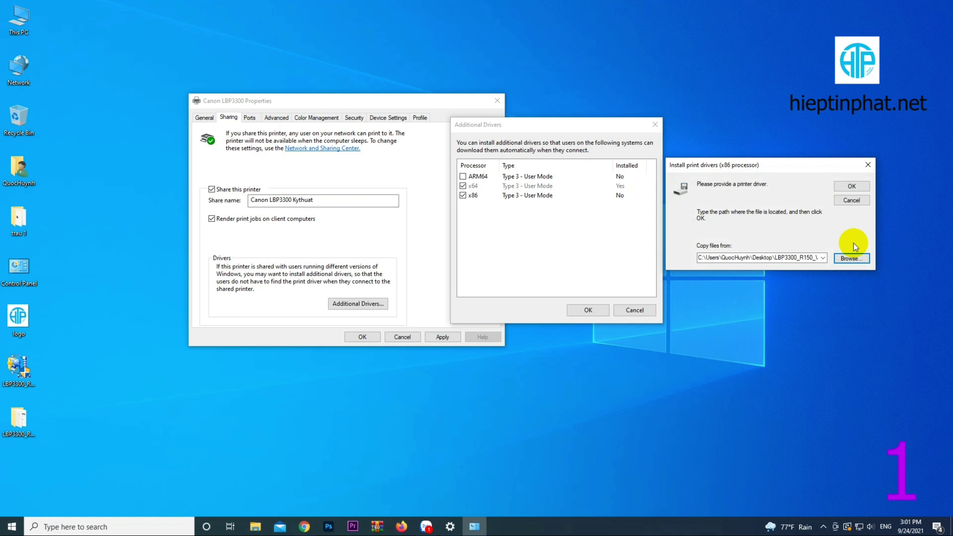
pyautogui.click(855, 186)
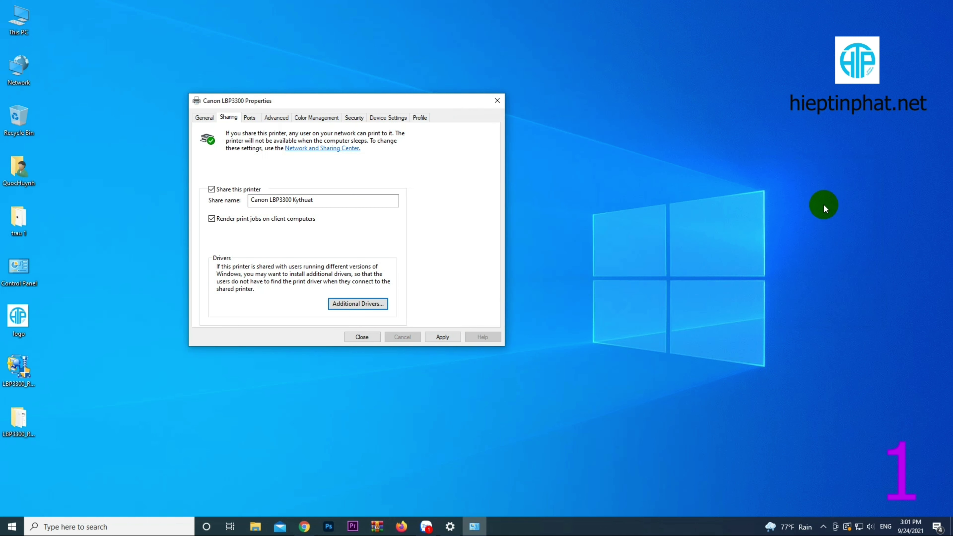
# Apply the printer's sharing changes and check the additional drivers list for the x86 driver's installation status.
pyautogui.click(445, 336)
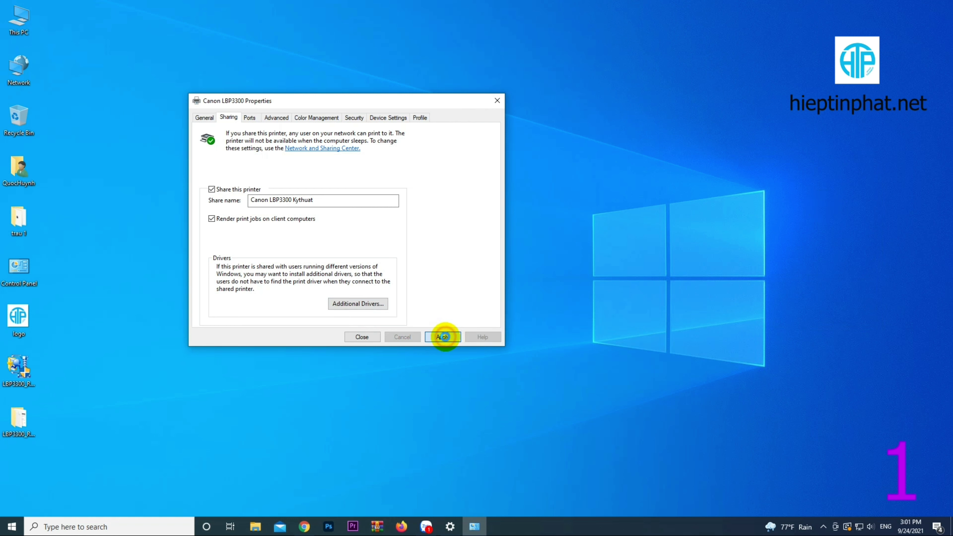
pyautogui.click(380, 306)
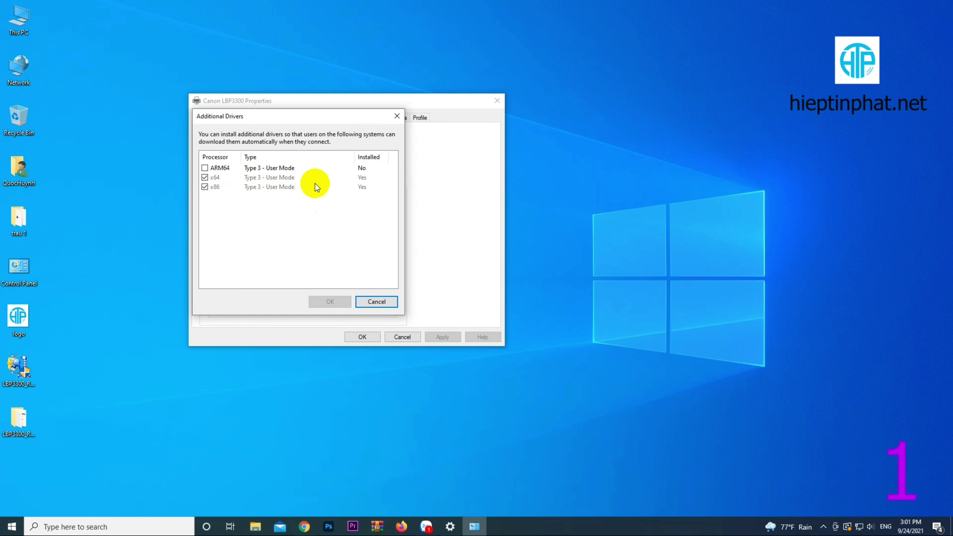
pyautogui.click(385, 302)
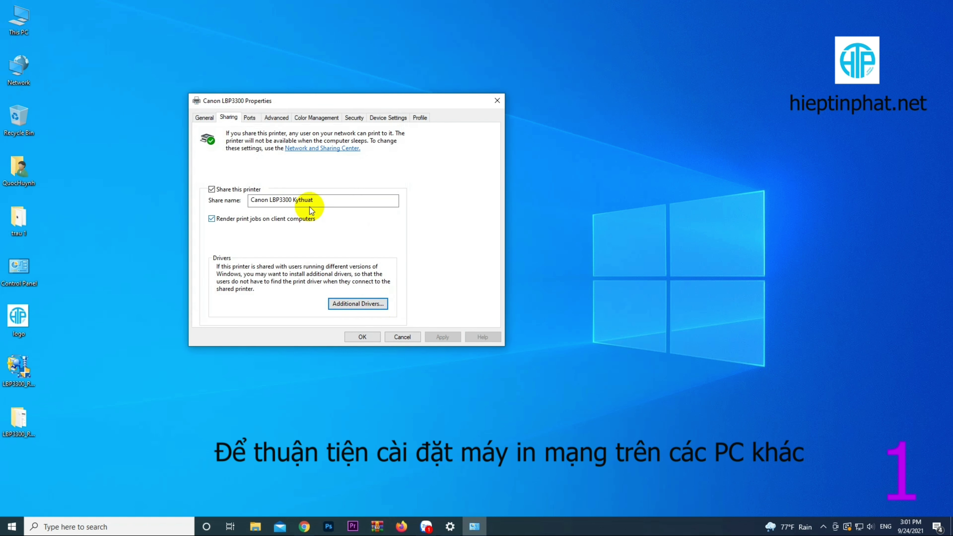
pyautogui.click(326, 201)
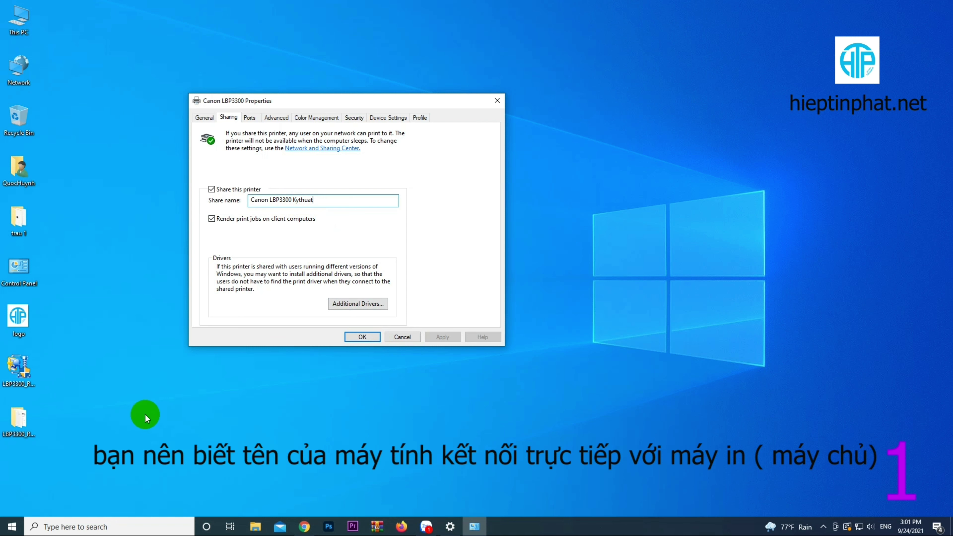
# Search Windows for "computer name", view the PC name and highlight the device name in the device specifications.
pyautogui.click(116, 529)
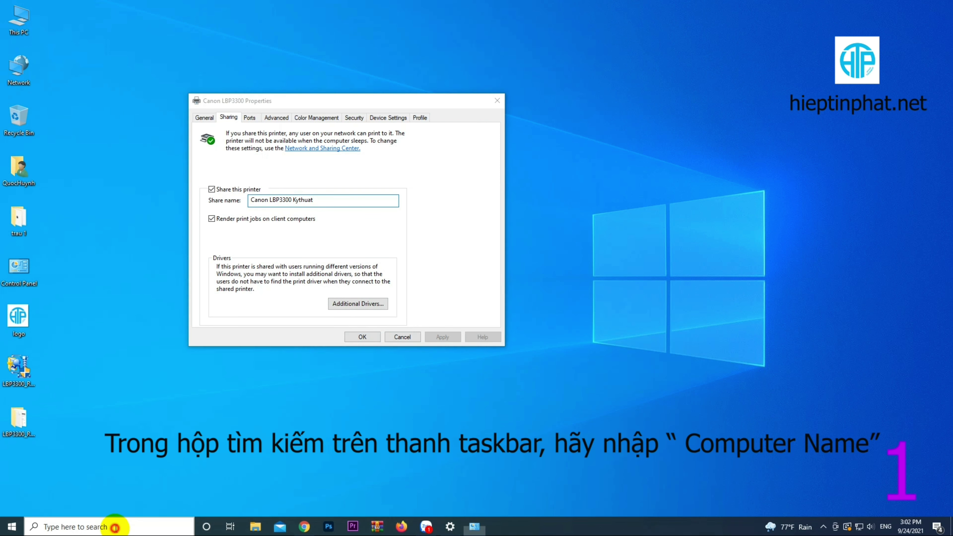
pyautogui.write('compute')
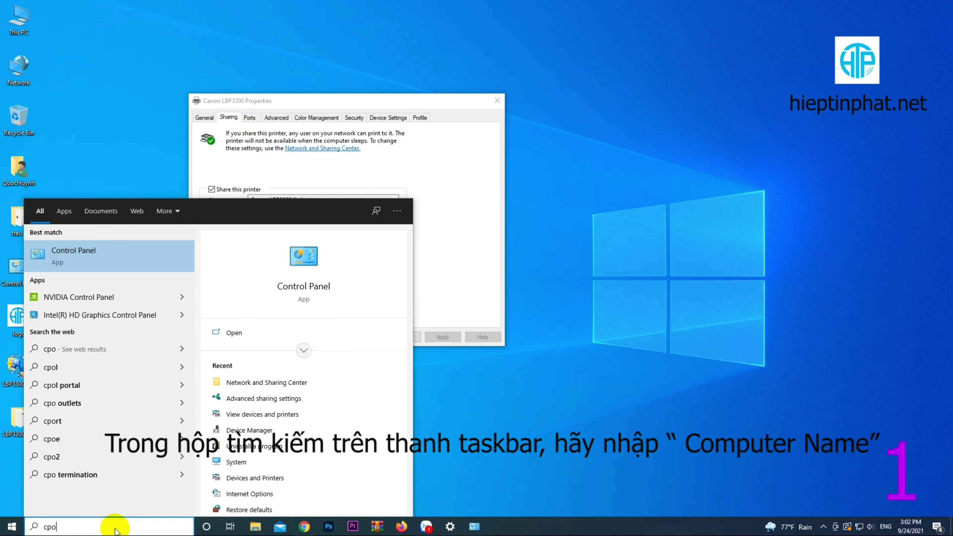
pyautogui.write('r name')
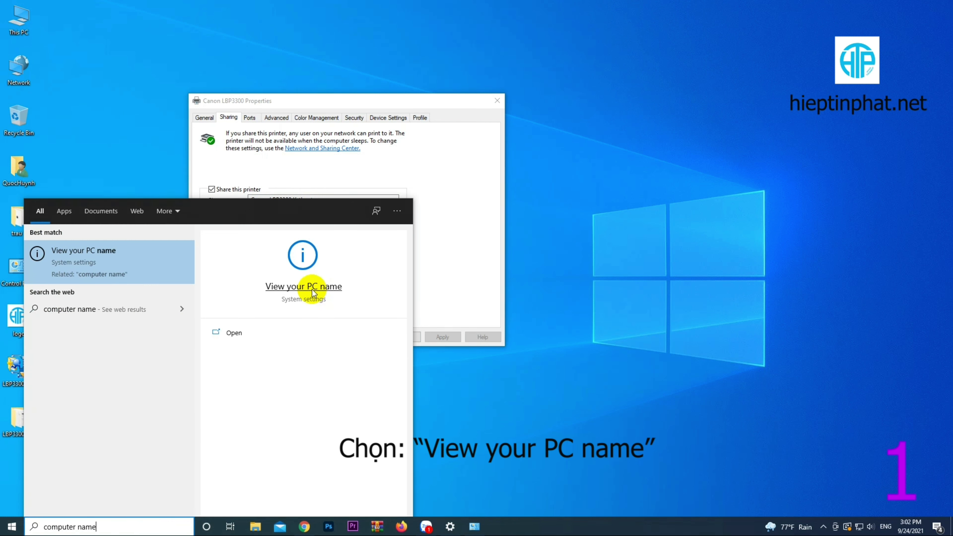
pyautogui.click(338, 287)
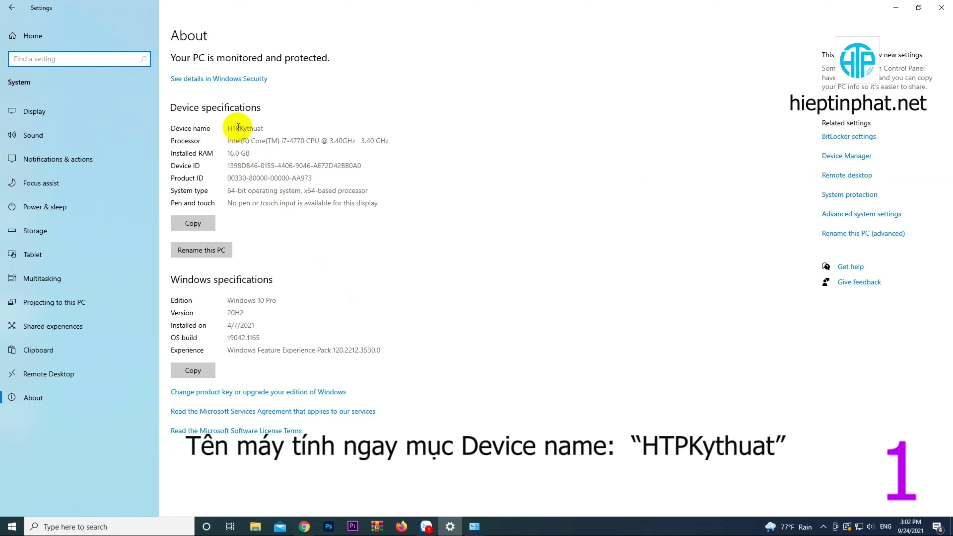
pyautogui.moveTo(228, 128); pyautogui.dragTo(275, 127)
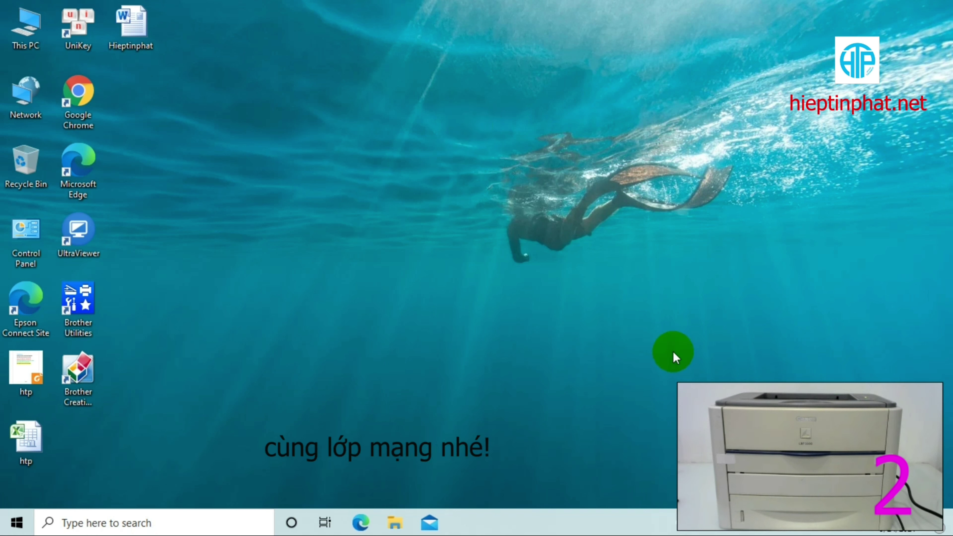
# On the second PC, check the connected Wi-Fi network and open the Printers & scanners settings under Devices.
pyautogui.click(827, 532)
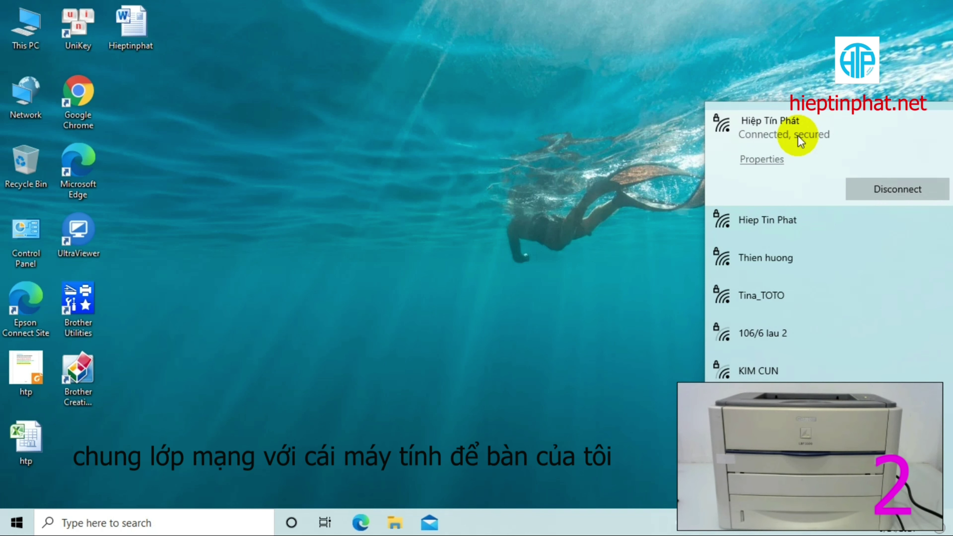
pyautogui.click(609, 211)
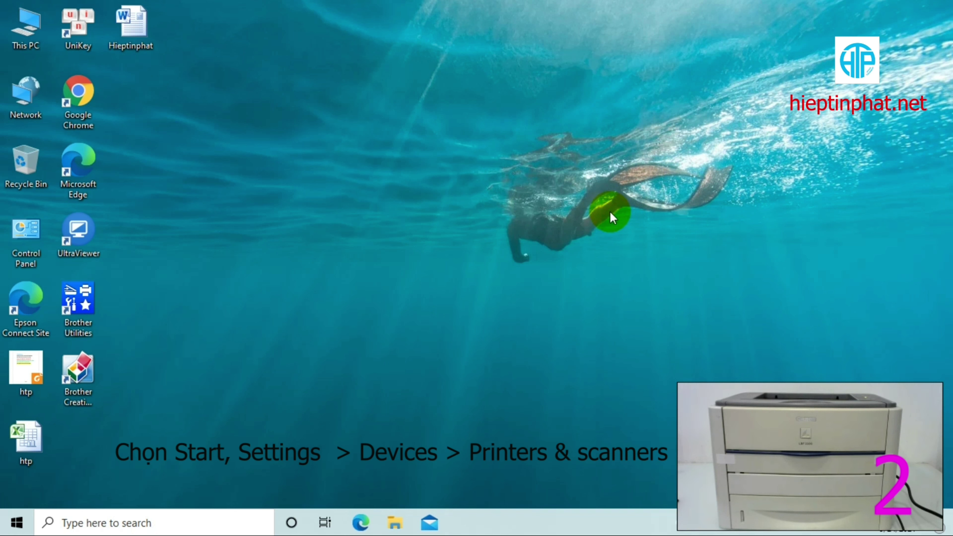
pyautogui.rightClick(21, 514)
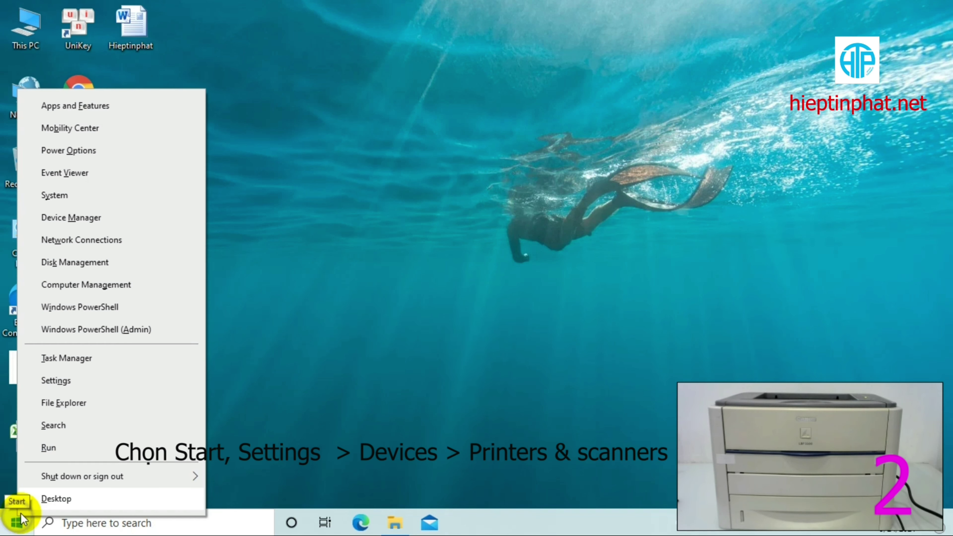
pyautogui.click(73, 380)
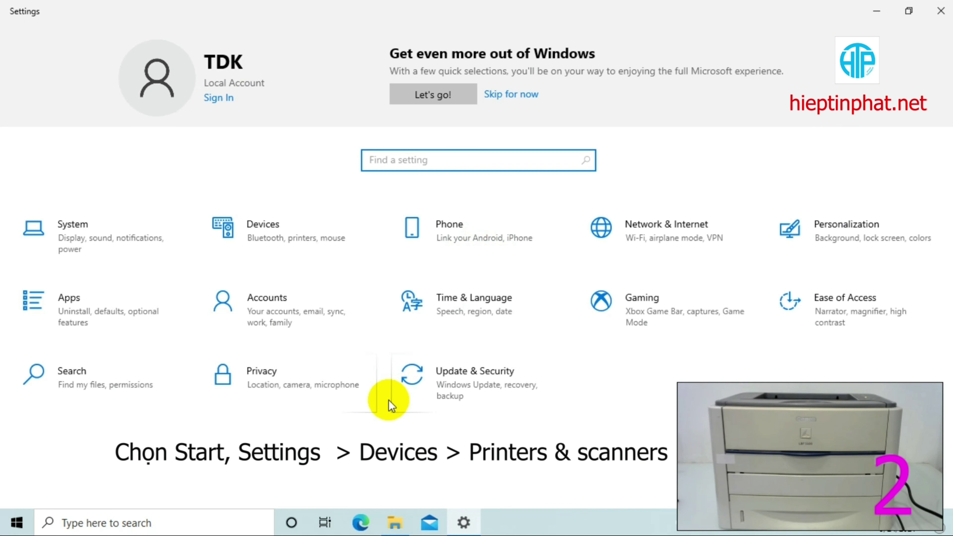
pyautogui.click(313, 255)
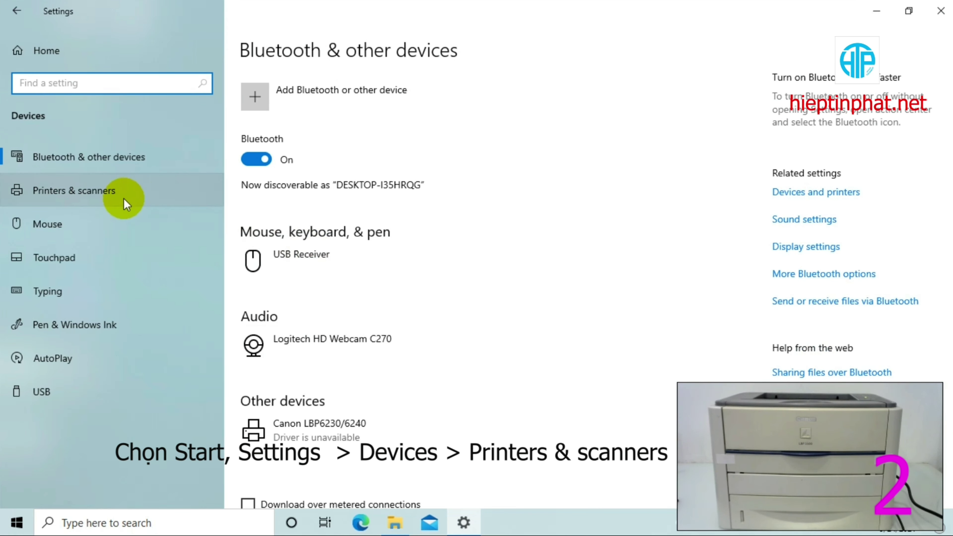
pyautogui.click(159, 194)
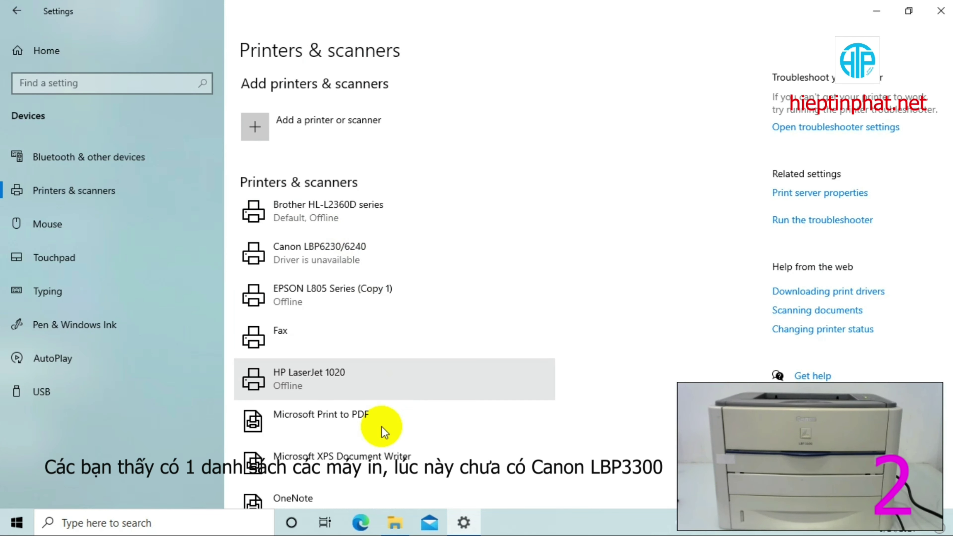
# Look through the installed printers for the Canon LBP3300 and start adding a printer that isn't listed.
pyautogui.scroll(-3, 375, 446)
pyautogui.scroll(-1, 374, 449)
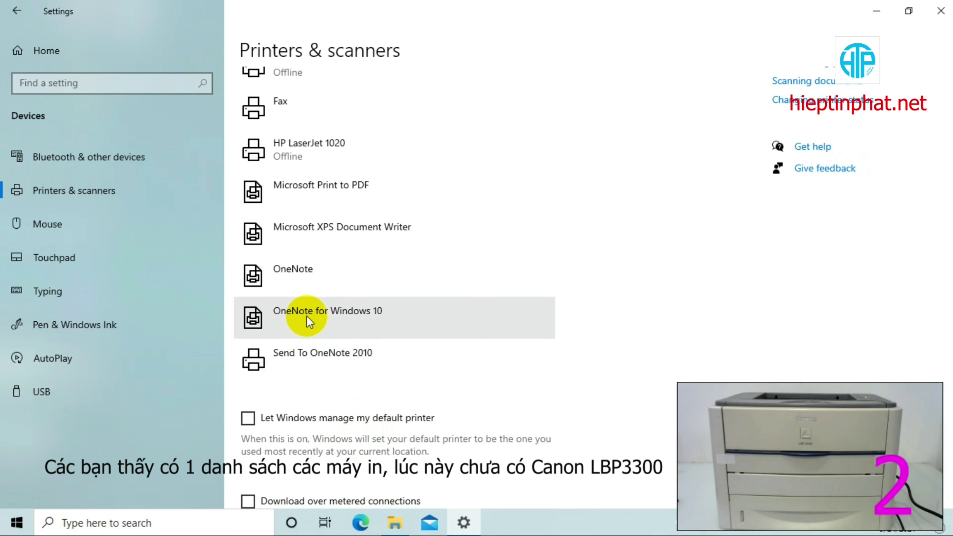
pyautogui.scroll(3, 307, 268)
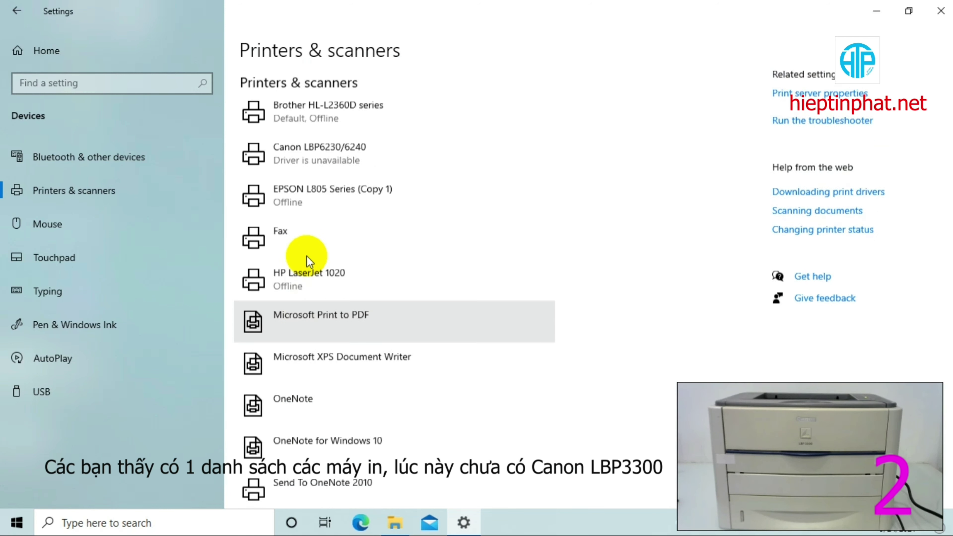
pyautogui.scroll(2, 304, 255)
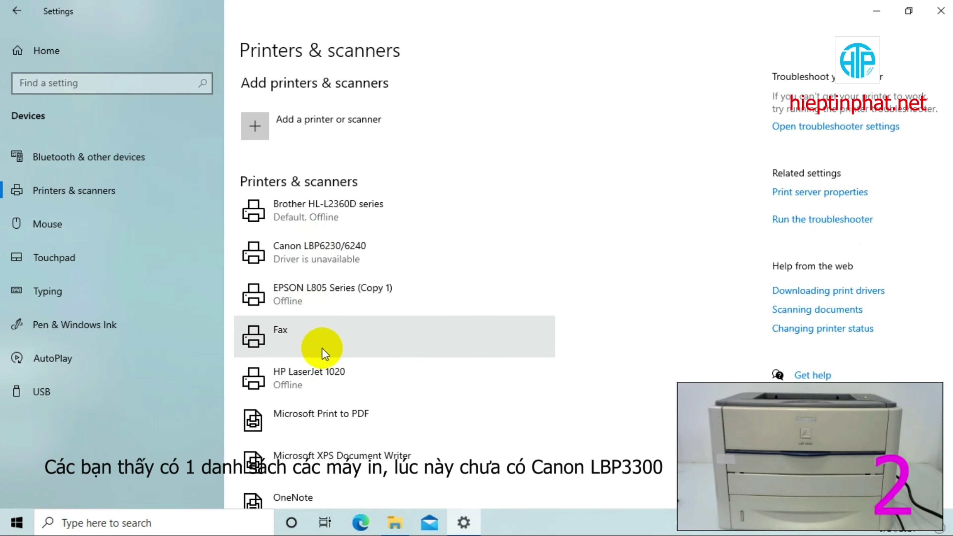
pyautogui.scroll(-5, 324, 372)
pyautogui.scroll(5, 334, 337)
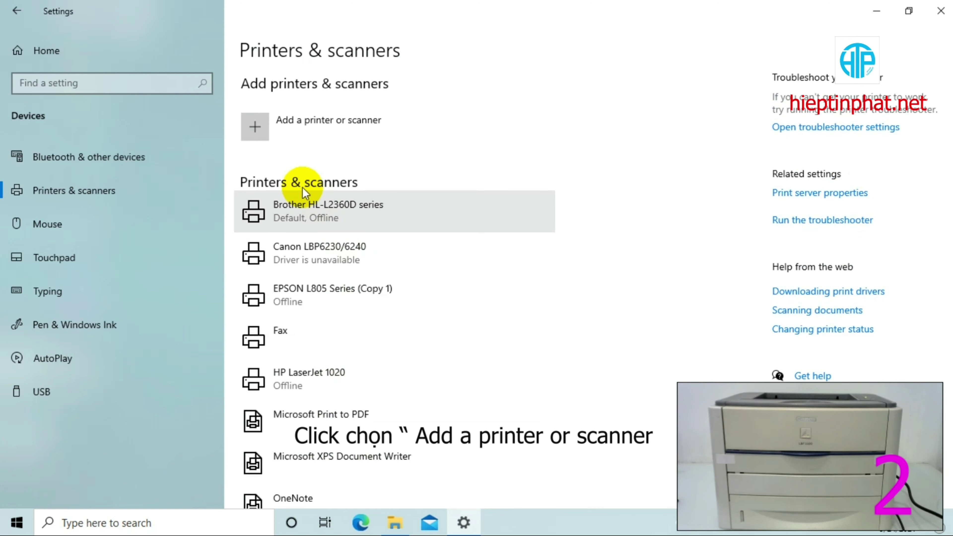
pyautogui.click(264, 128)
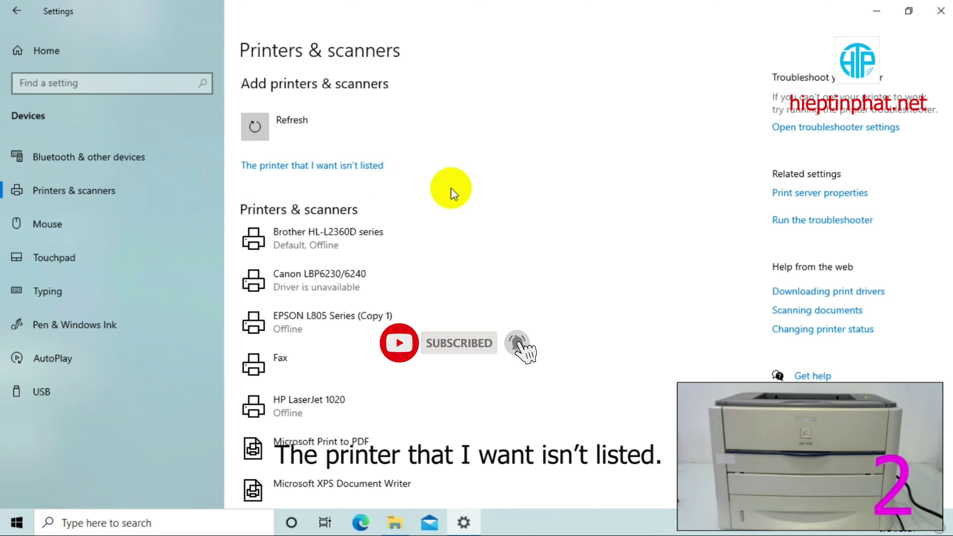
pyautogui.click(366, 166)
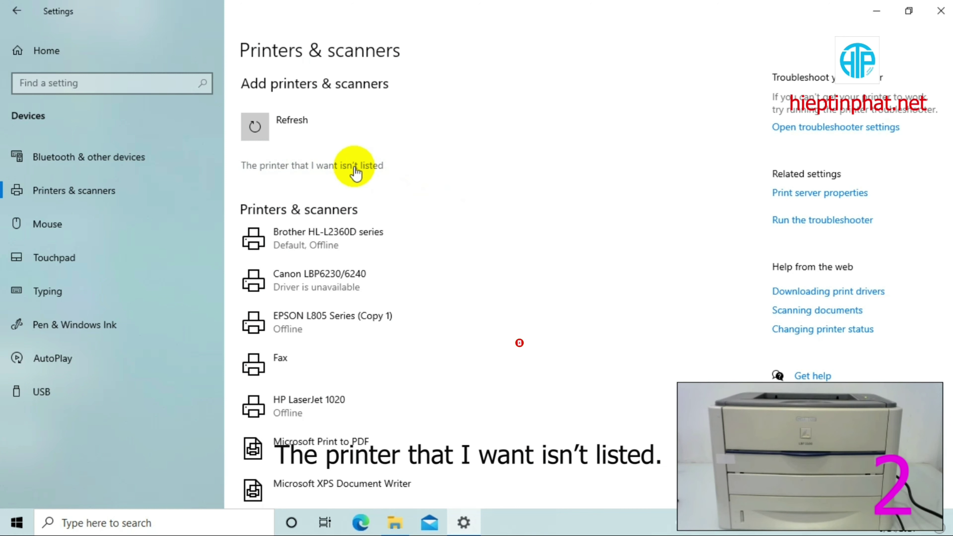
pyautogui.click(358, 169)
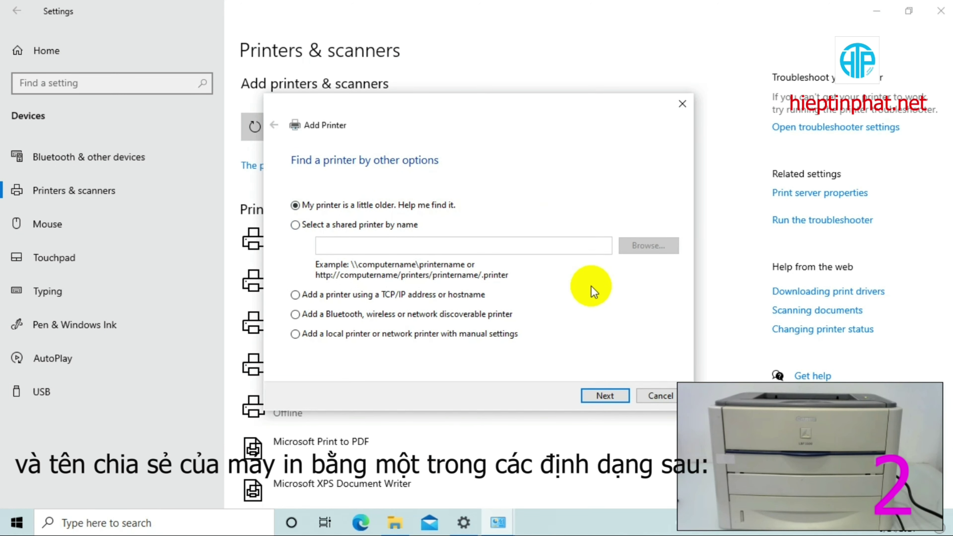
# Select a shared printer by name, enter \\HTPKYTHUAT\Canon LBP3300 as its path and proceed with connecting to it.
pyautogui.click(301, 227)
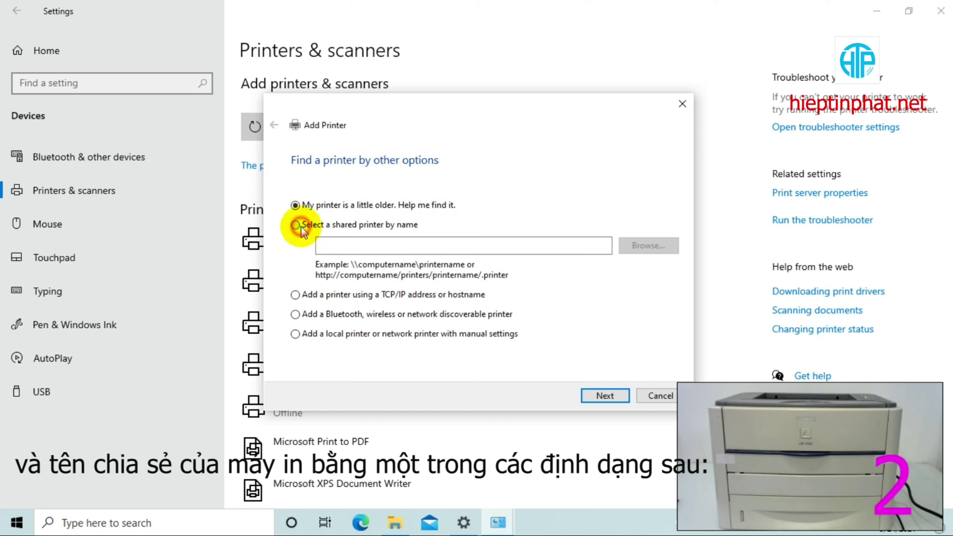
pyautogui.click(407, 248)
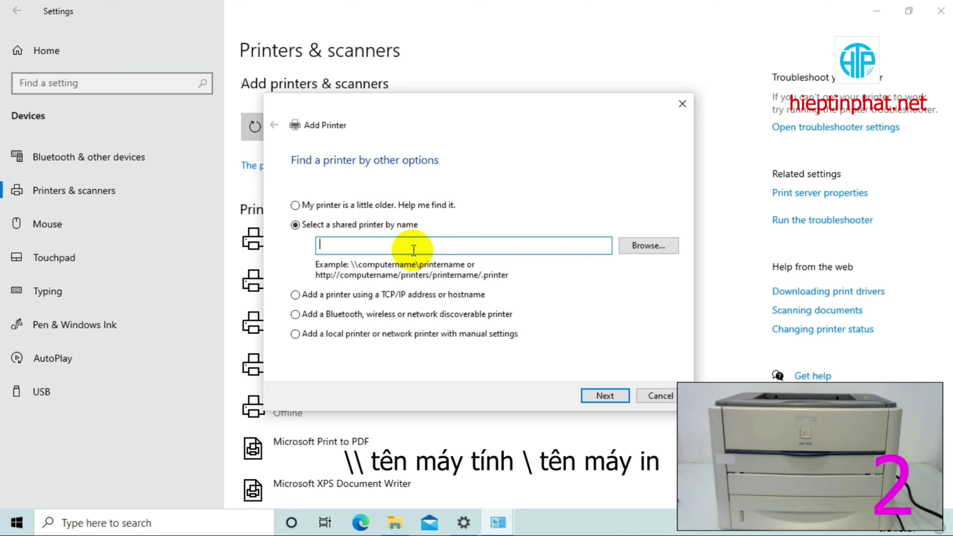
pyautogui.write('\\\\H')
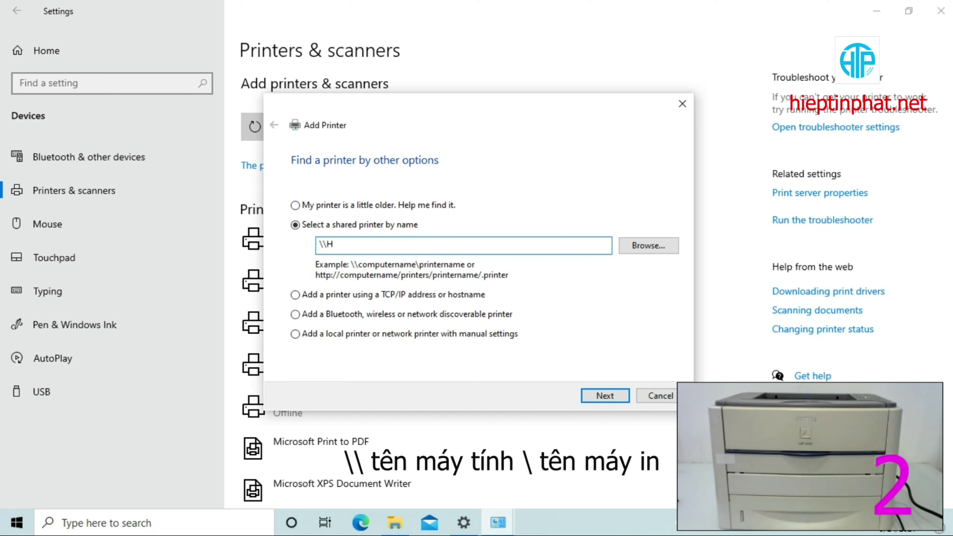
pyautogui.write('TPKYTHUAT')
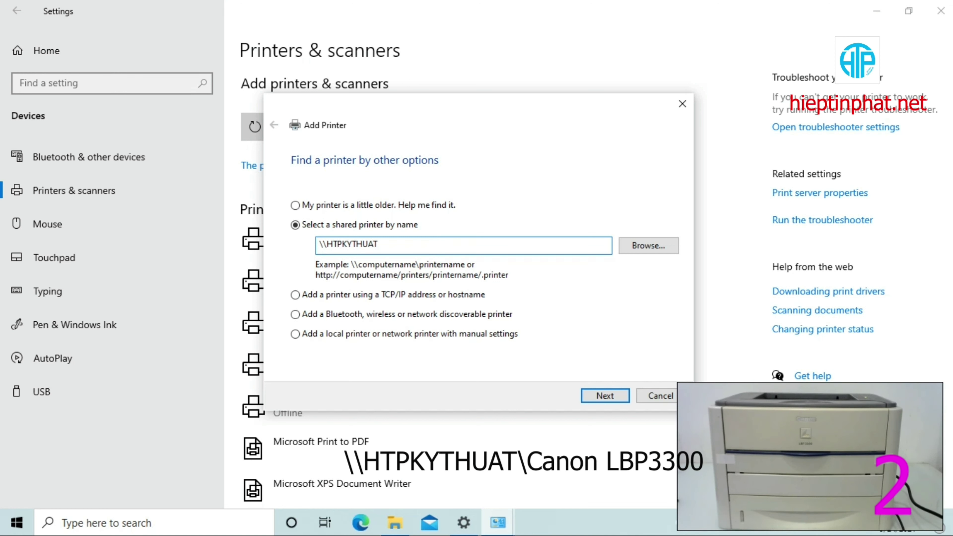
pyautogui.write('\\')
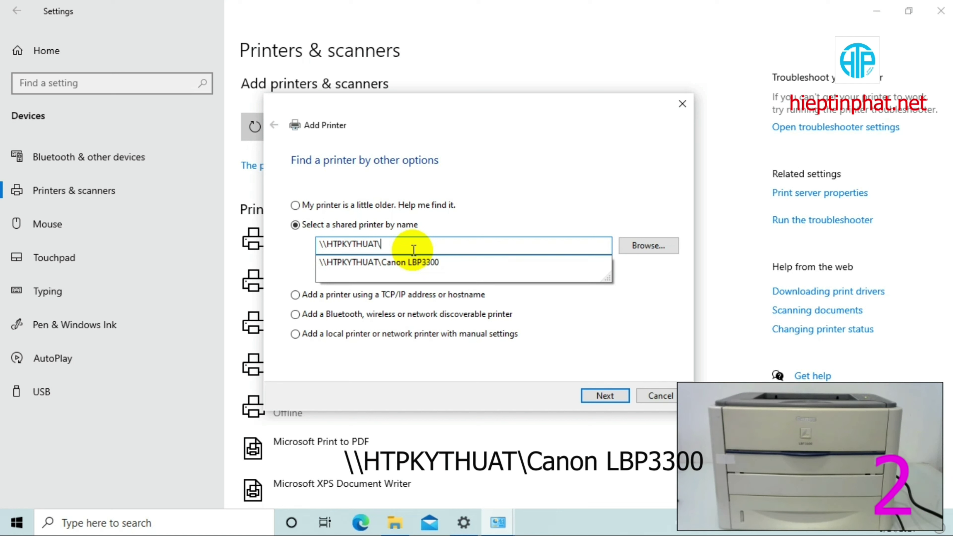
pyautogui.click(452, 261)
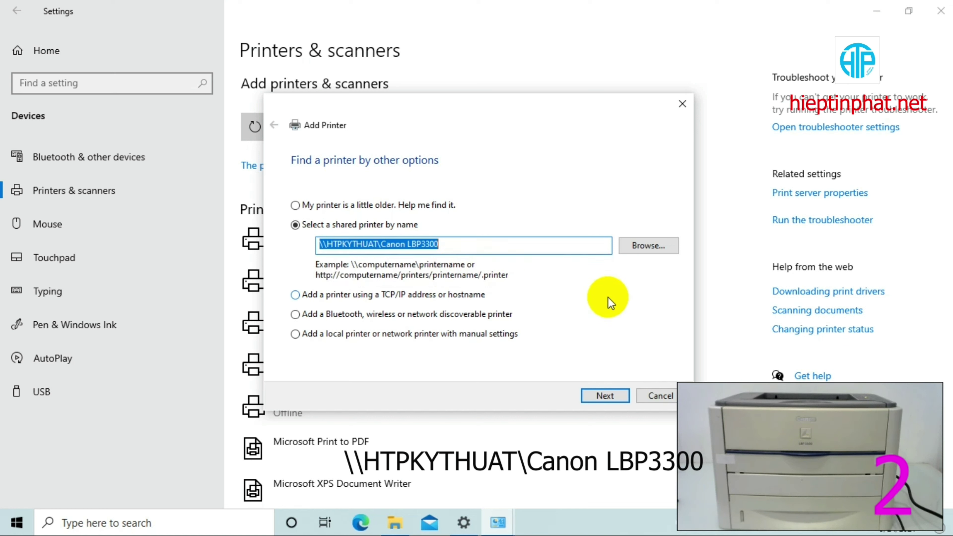
pyautogui.press('Tab')
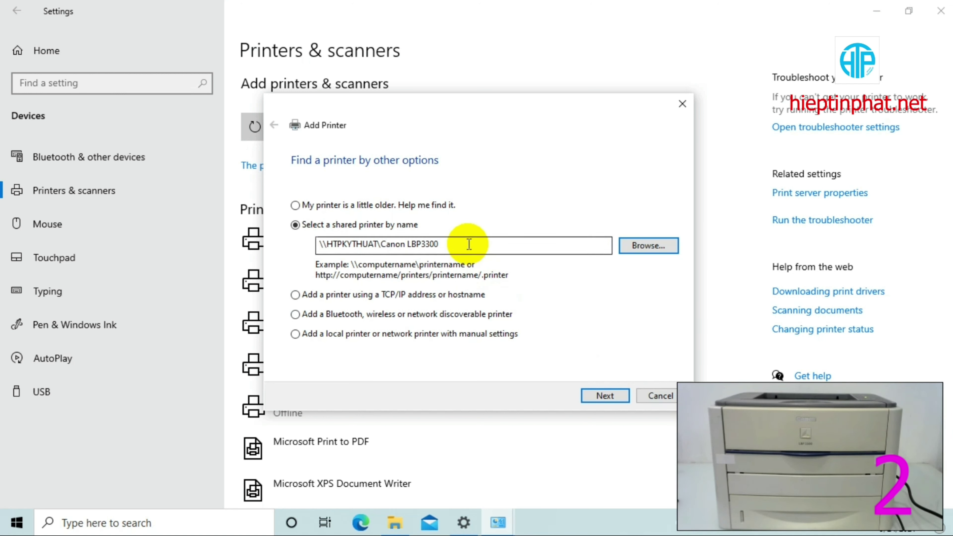
pyautogui.click(612, 394)
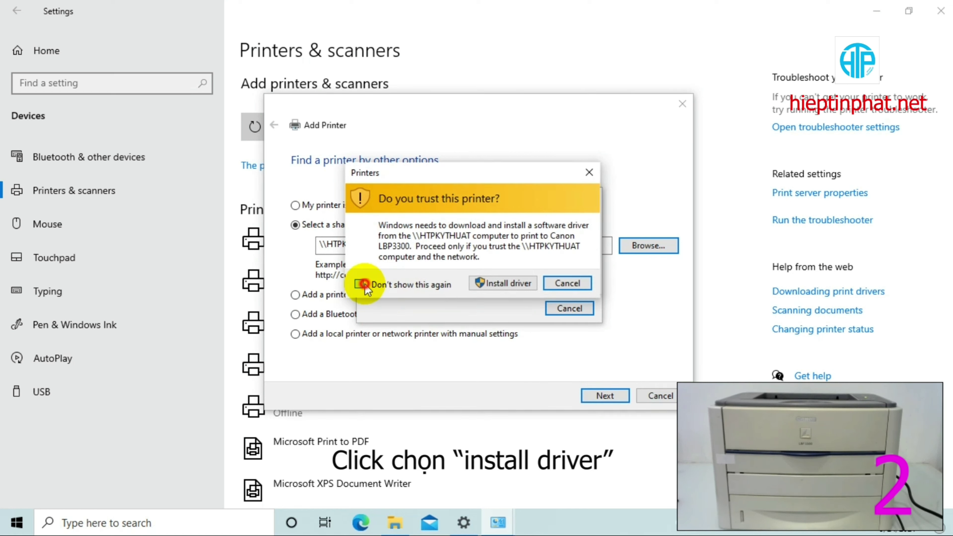
# Install the Canon LBP3300 driver from the trusted HTPKYTHUAT computer, dismiss the restart notice and continue past the printer name.
pyautogui.click(510, 284)
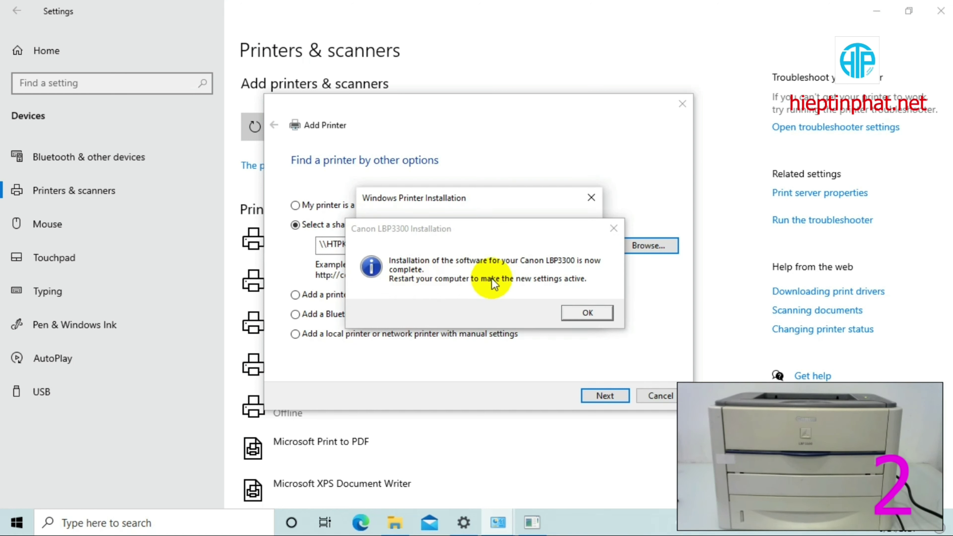
pyautogui.click(584, 315)
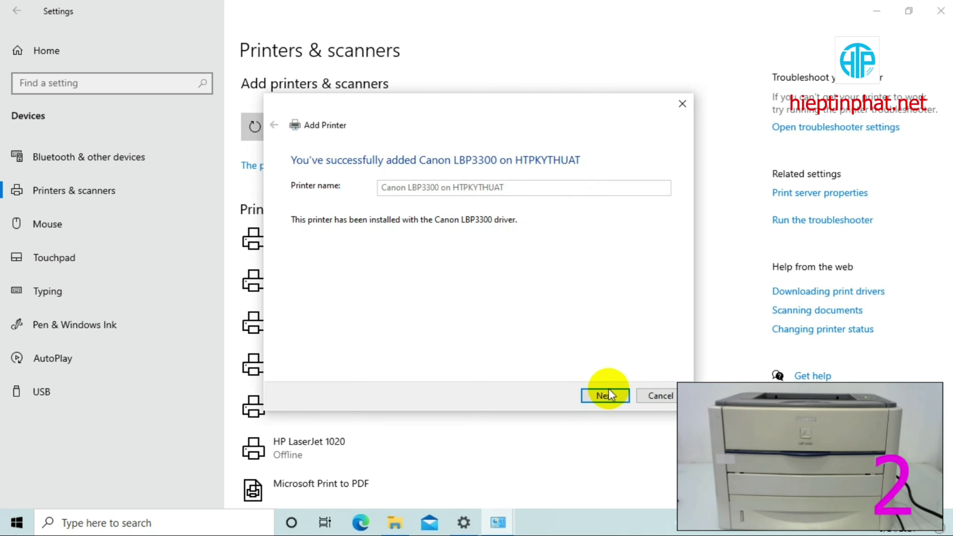
pyautogui.click(609, 400)
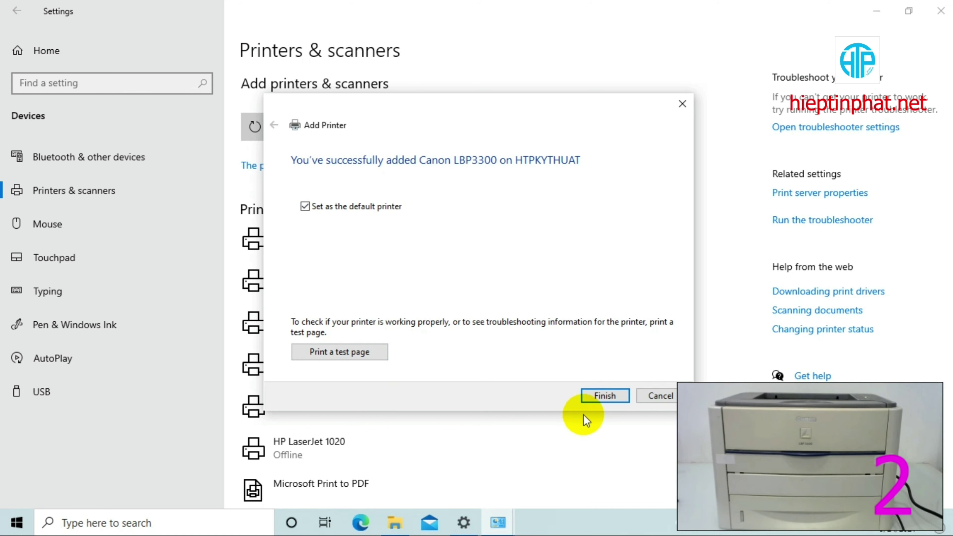
# Print a test page on the Canon LBP3300, finish adding it as the default printer and close its status window.
pyautogui.click(363, 354)
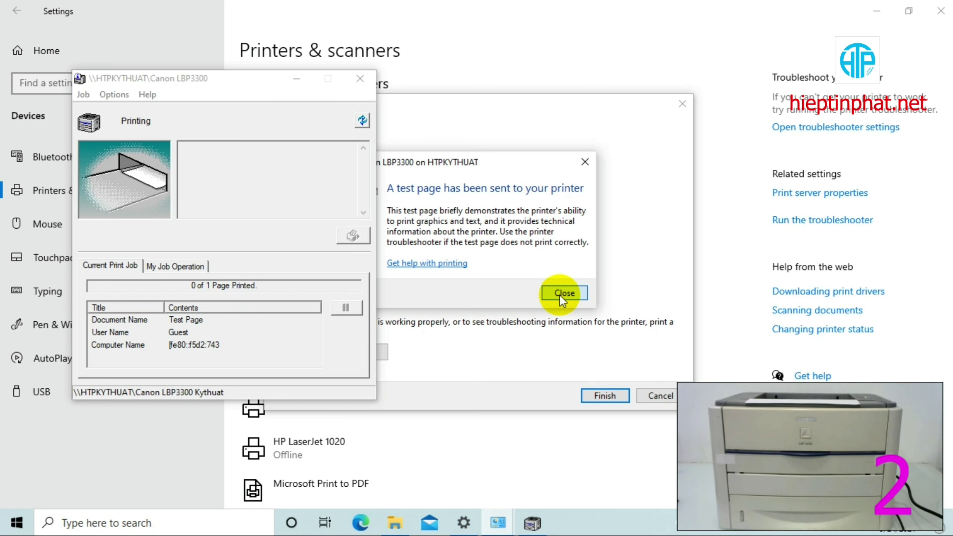
pyautogui.click(564, 294)
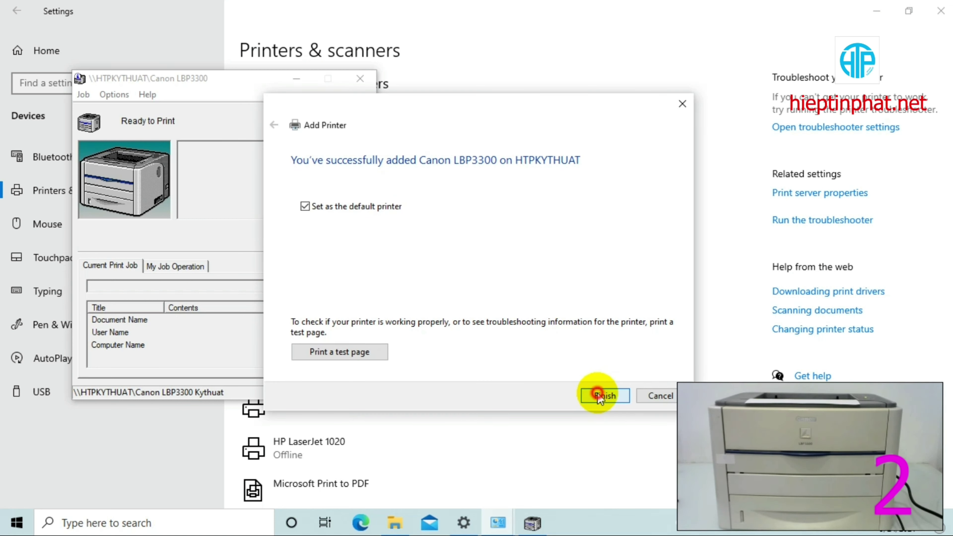
pyautogui.click(599, 397)
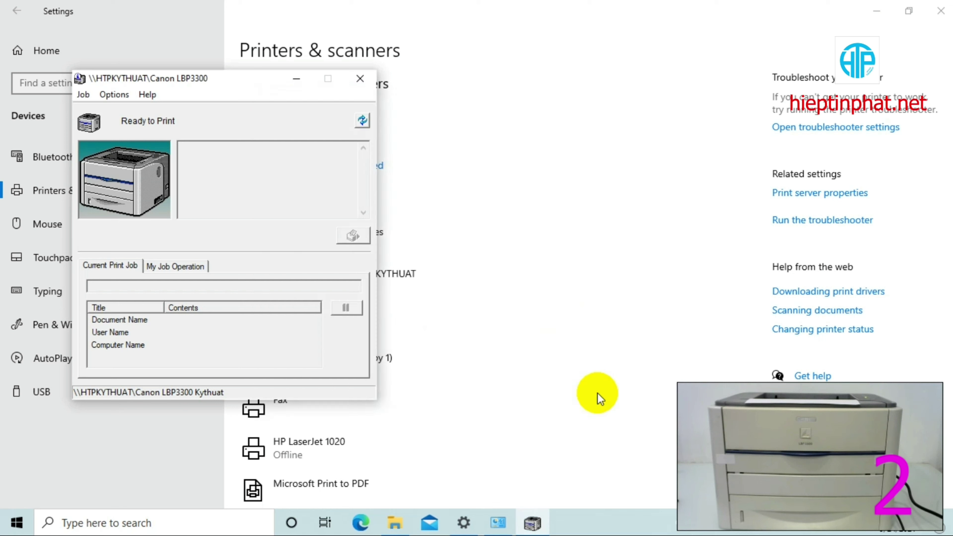
pyautogui.click(359, 80)
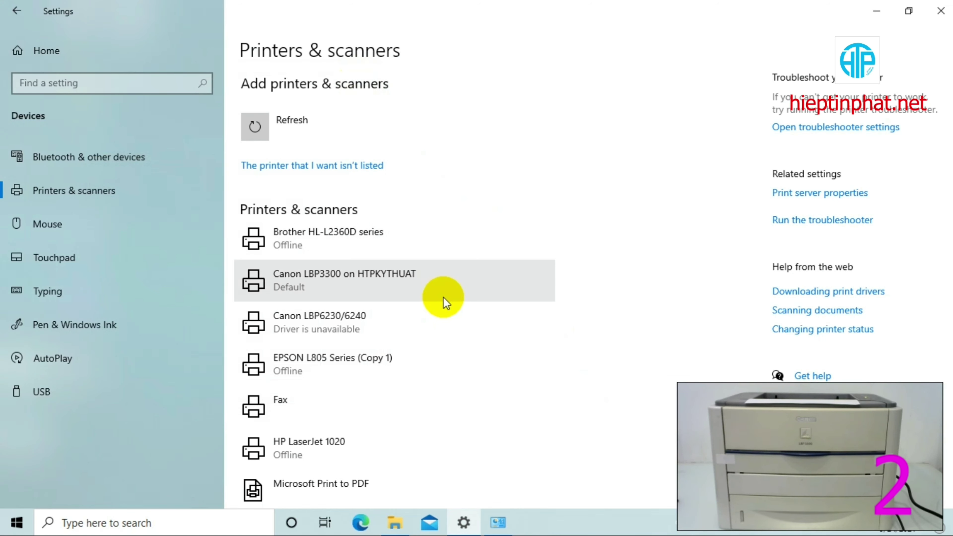
# Check the Canon LBP3300 on HTPKYTHUAT entry among the installed printers, then close Settings and cancel the leftover Add Printer wizard.
pyautogui.click(400, 293)
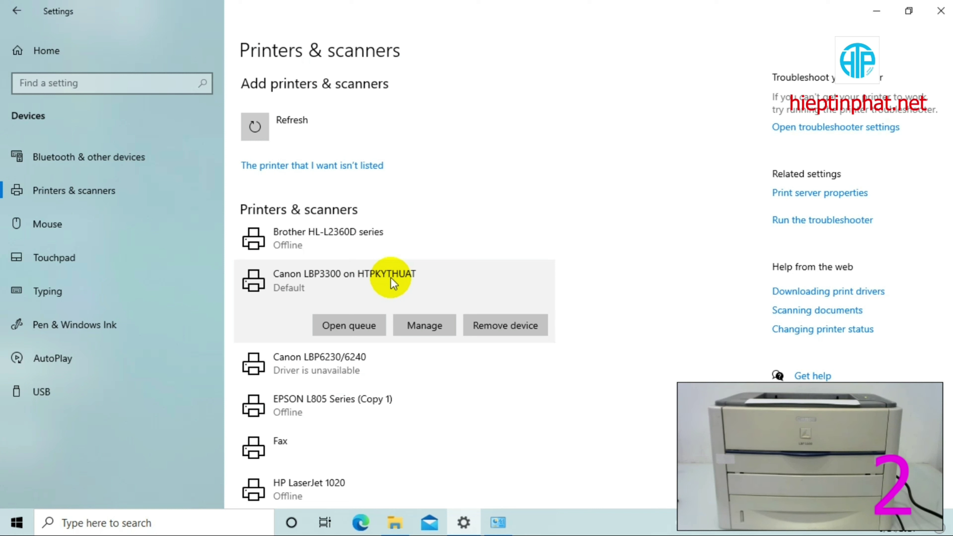
pyautogui.click(939, 17)
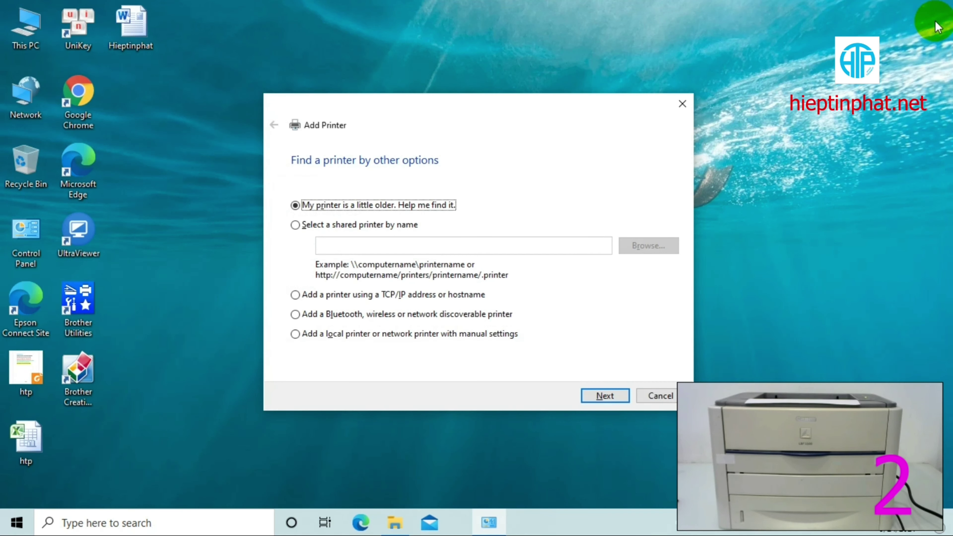
pyautogui.click(660, 396)
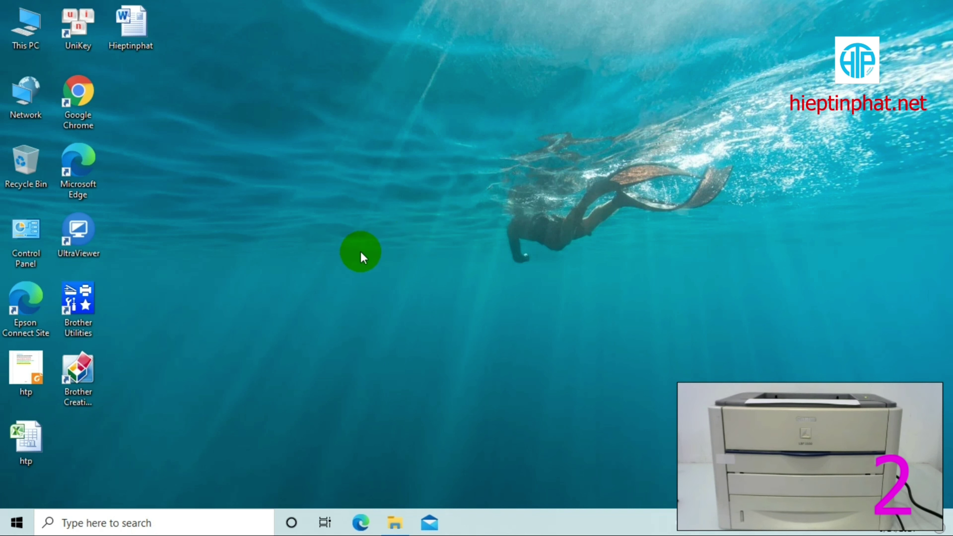
# Open the Hieptinphat document from the desktop in Word and choose Canon LBP3300 on HTPKYTHUAT as its printer.
pyautogui.click(148, 48)
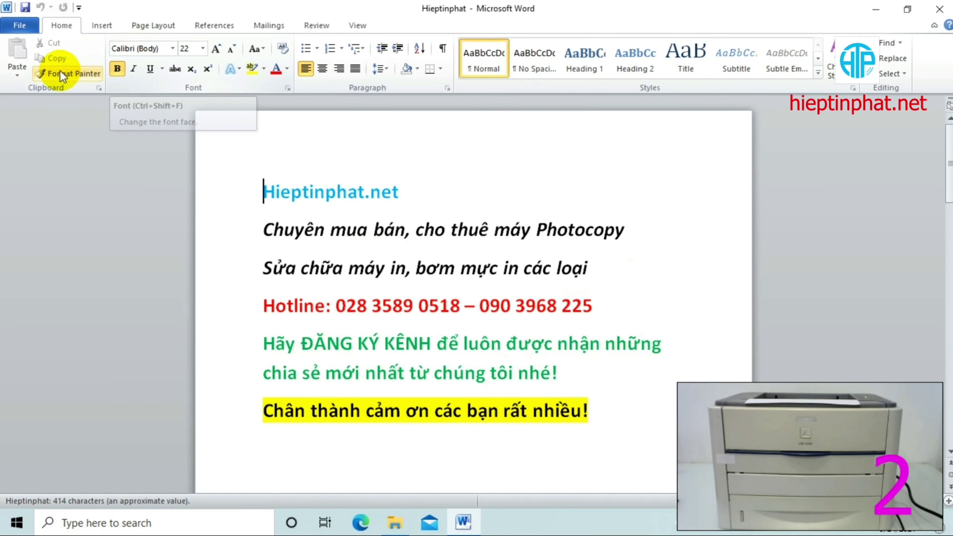
pyautogui.click(18, 26)
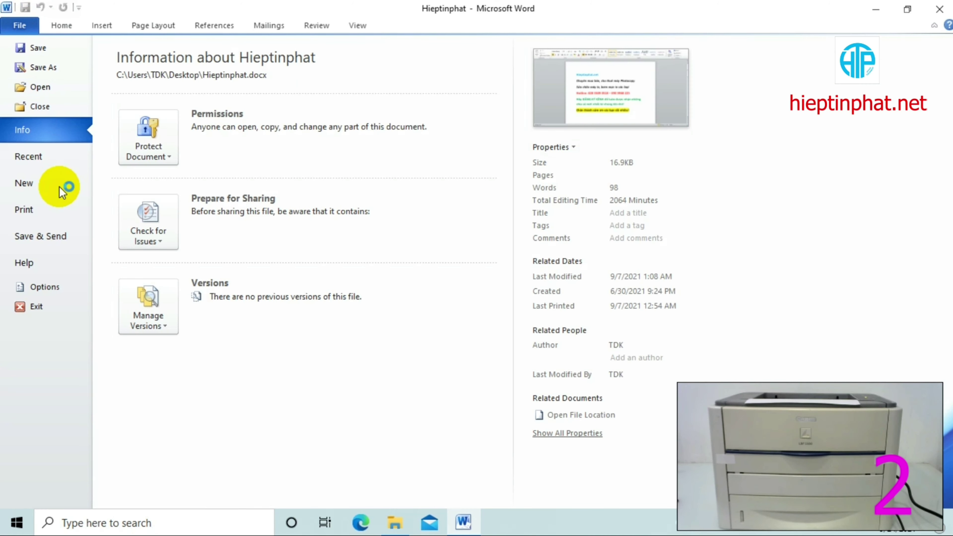
pyautogui.click(42, 207)
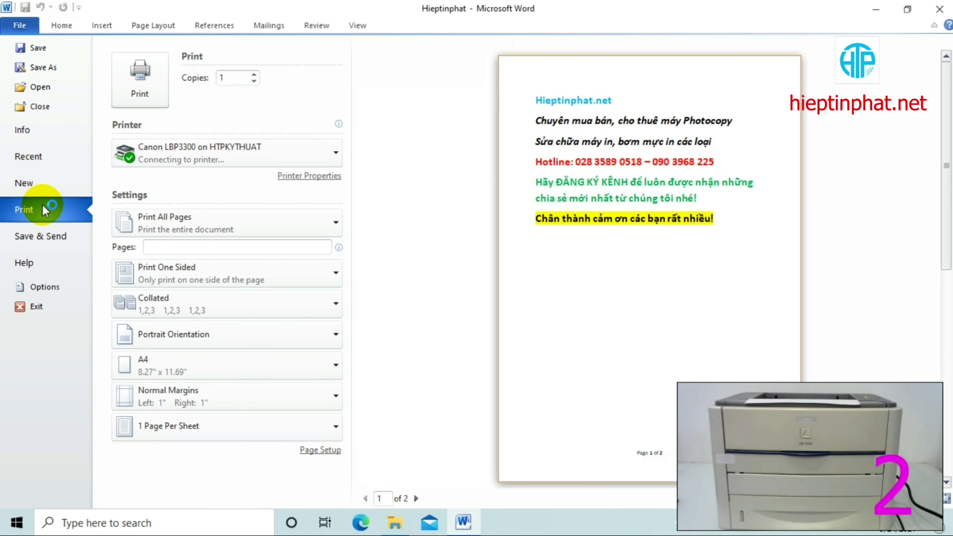
pyautogui.moveTo(192, 162)
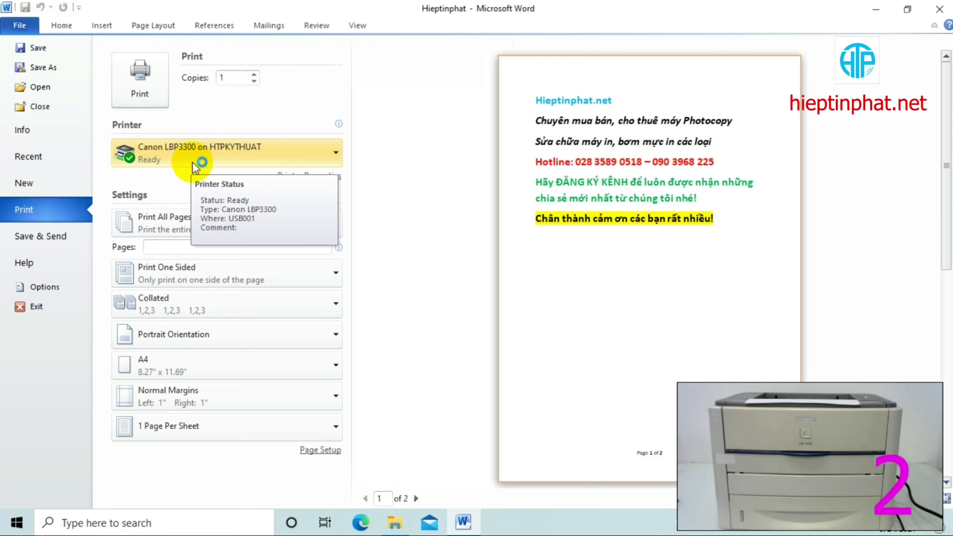
pyautogui.click(257, 158)
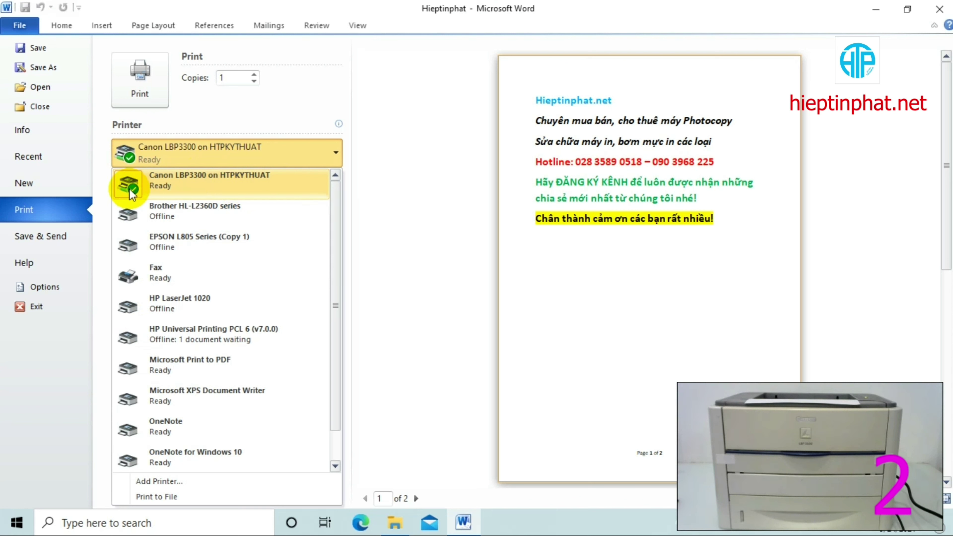
pyautogui.click(222, 190)
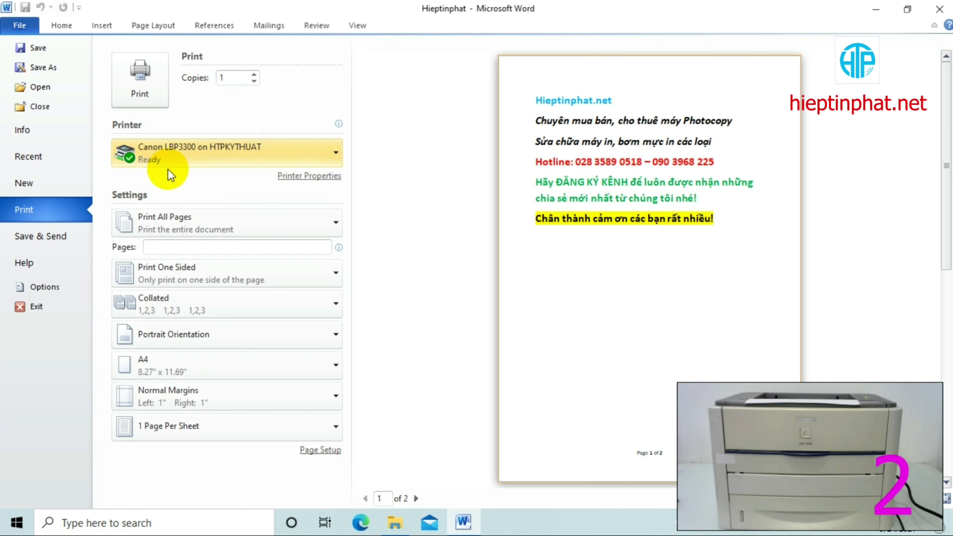
# Print the document on both sides with pages flipped on the long edge, then close the printer status window and minimize Word.
pyautogui.click(252, 274)
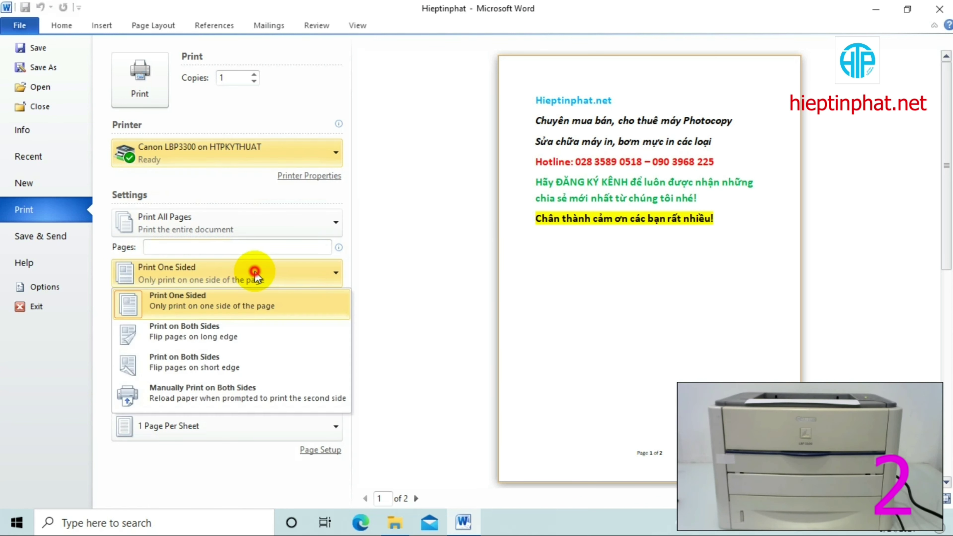
pyautogui.click(252, 338)
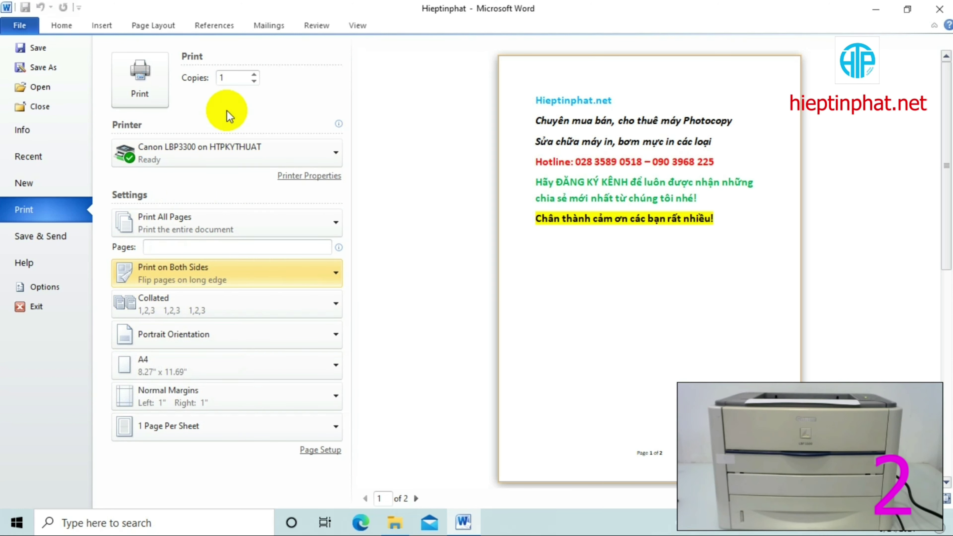
pyautogui.click(151, 98)
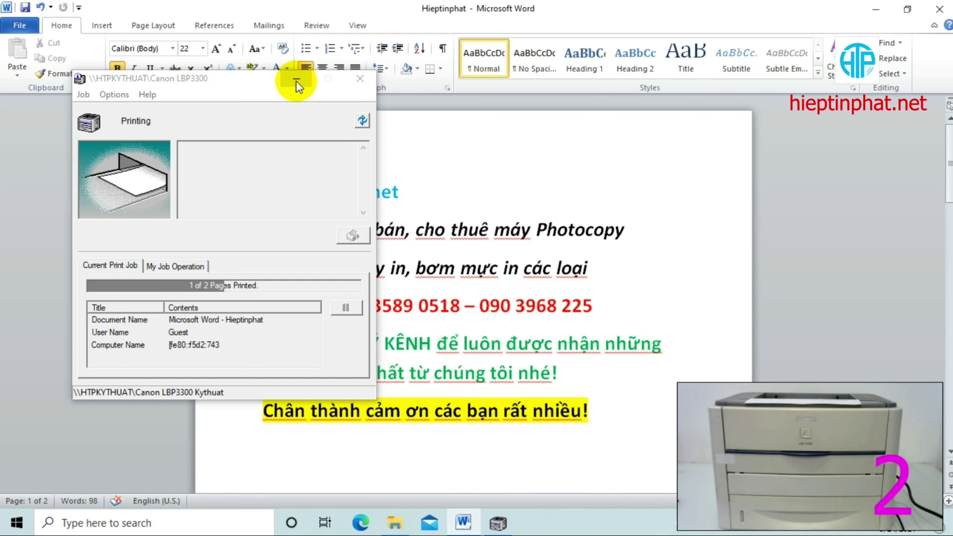
pyautogui.click(366, 81)
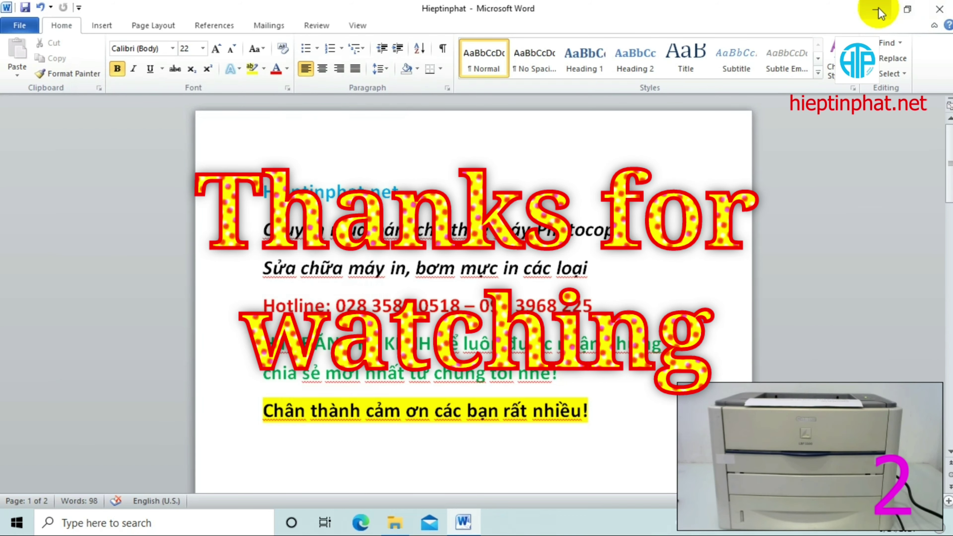
pyautogui.click(878, 11)
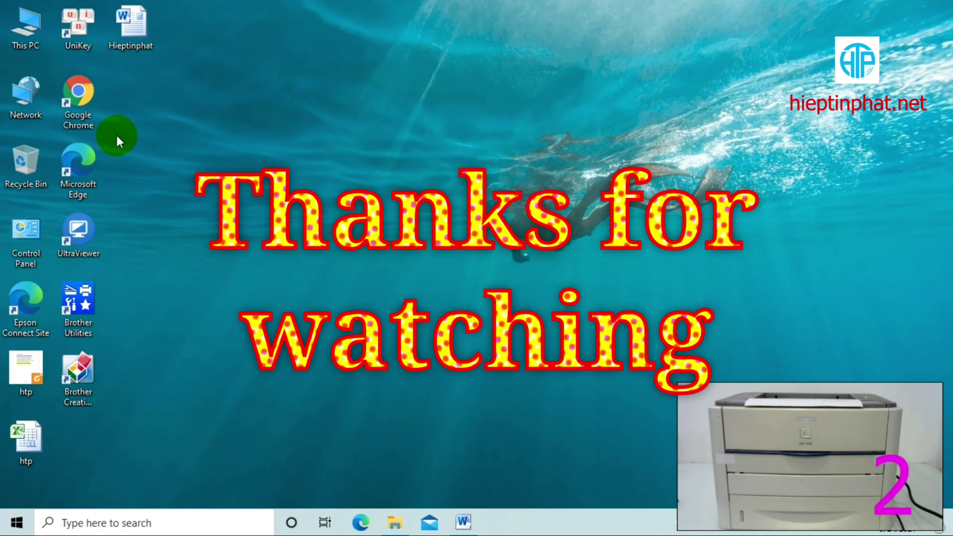